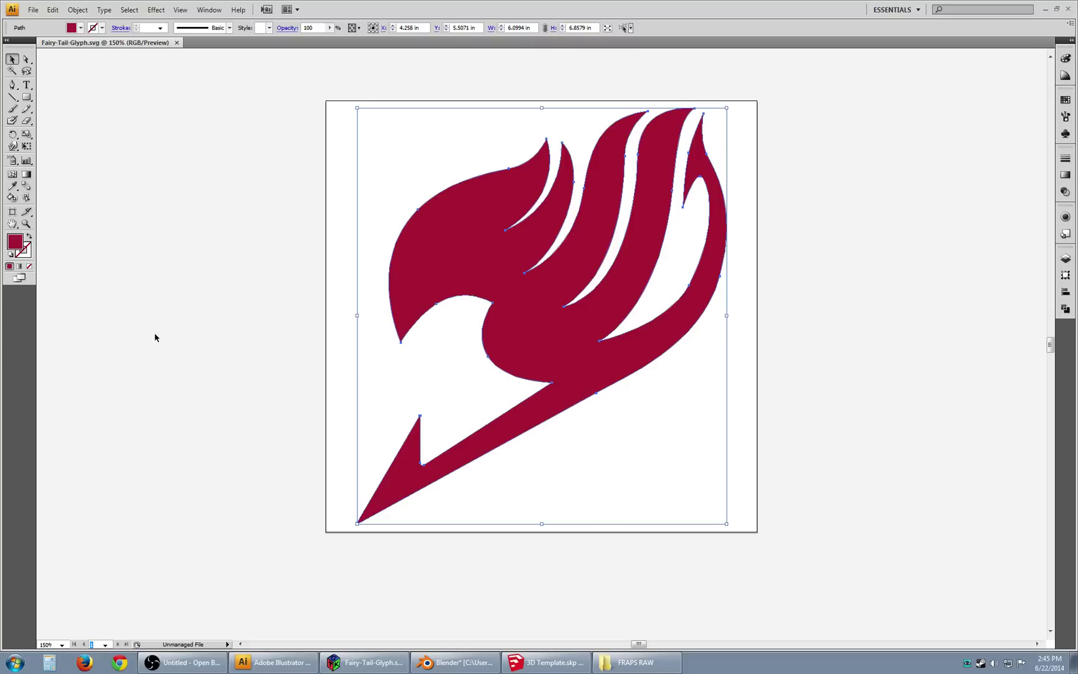
# Look over the glyph in the Illustrator window, then in Inkscape.
pyautogui.click(280, 665)
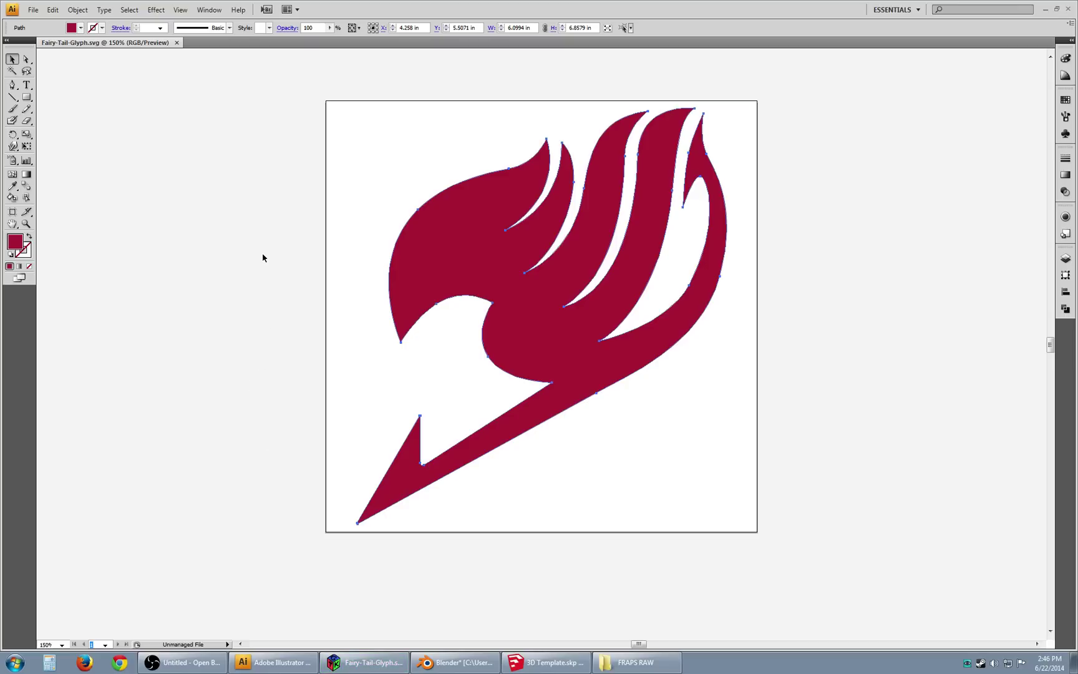
pyautogui.click(402, 10)
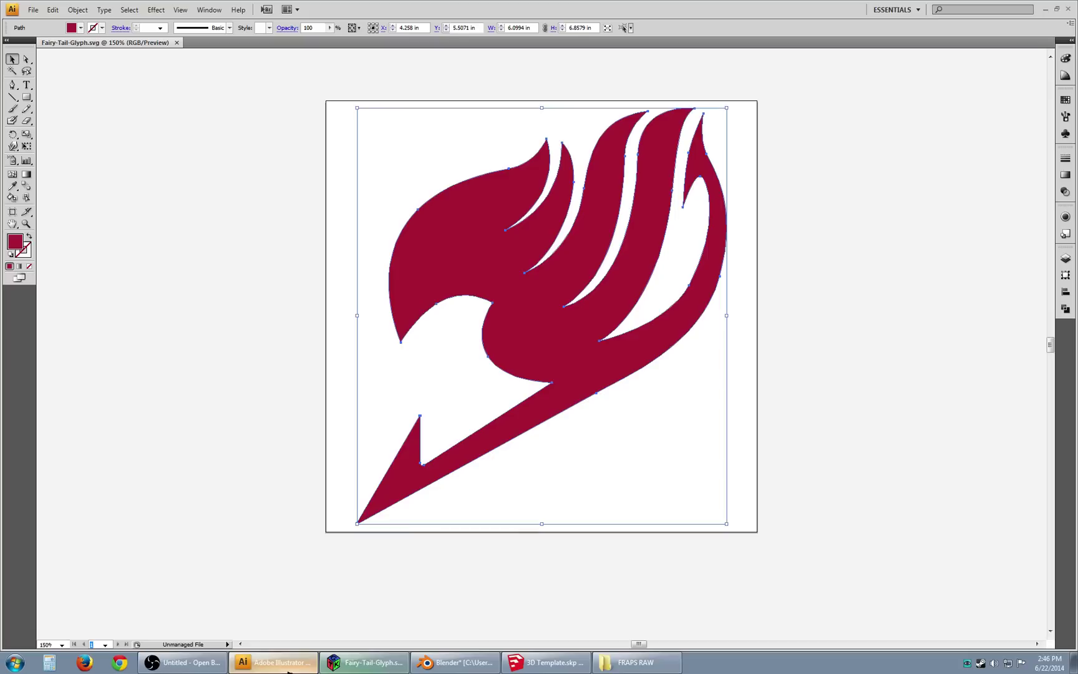
pyautogui.click(356, 661)
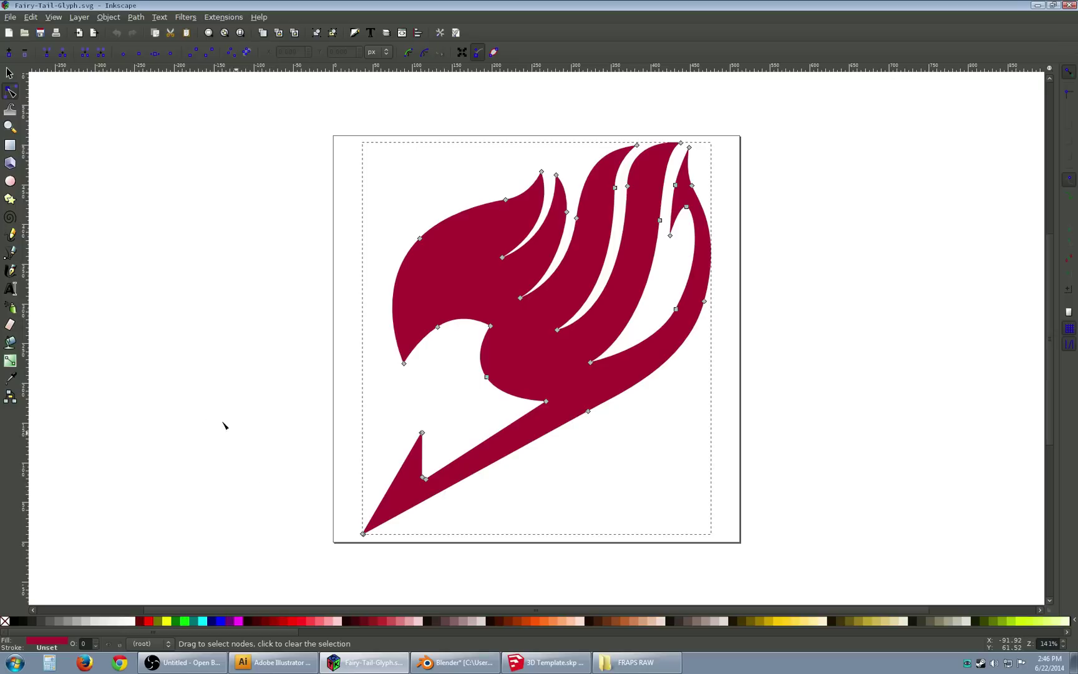
# Import Fairy-Tail-Glyph.svg into Blender through the Scalable Vector Graphics importer.
pyautogui.click(475, 668)
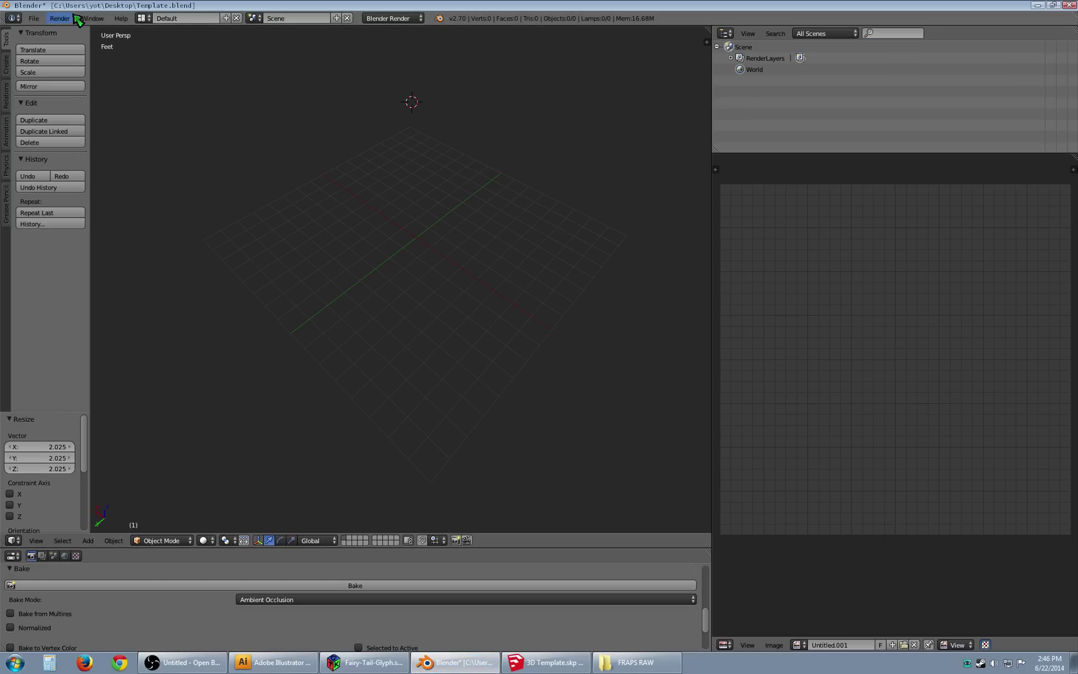
pyautogui.click(34, 19)
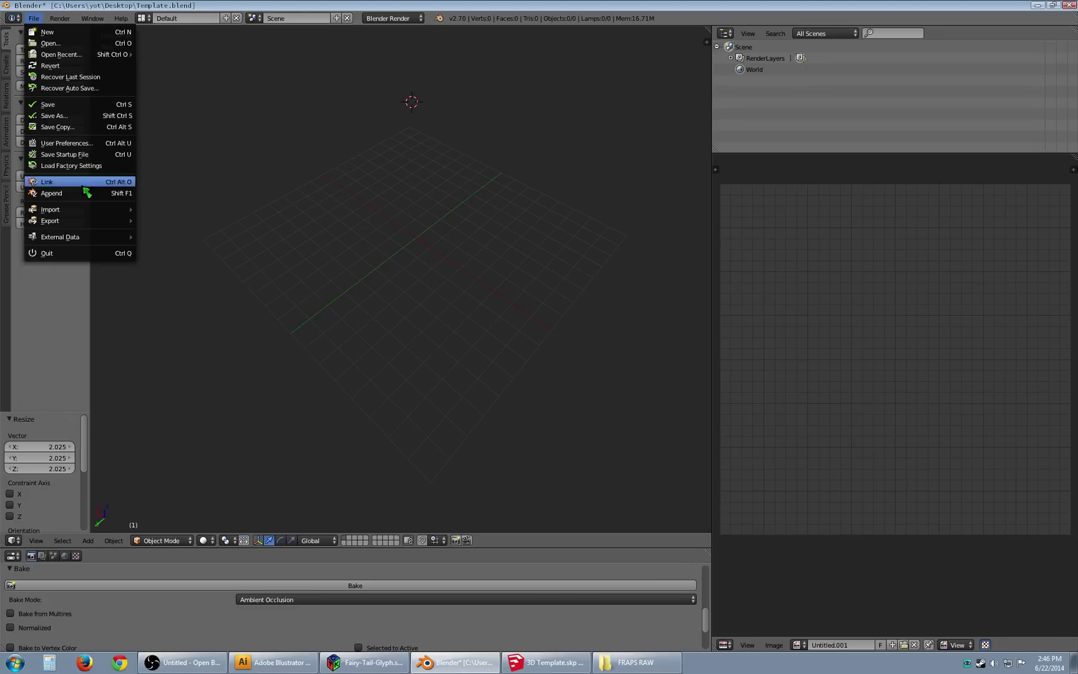
pyautogui.moveTo(96, 210)
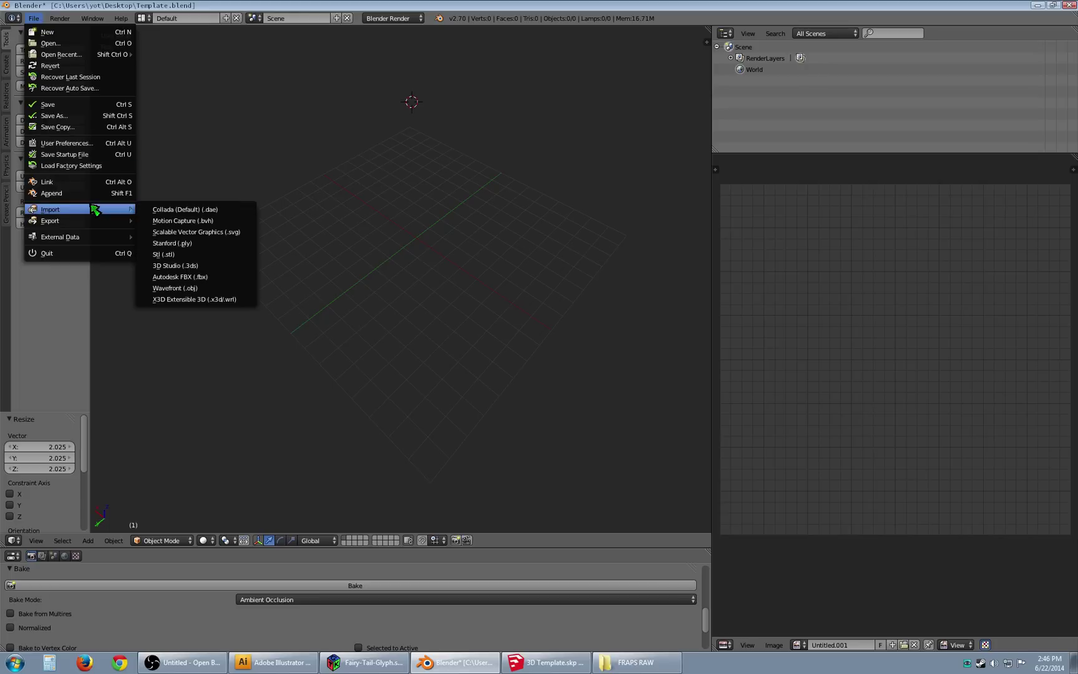
pyautogui.click(228, 239)
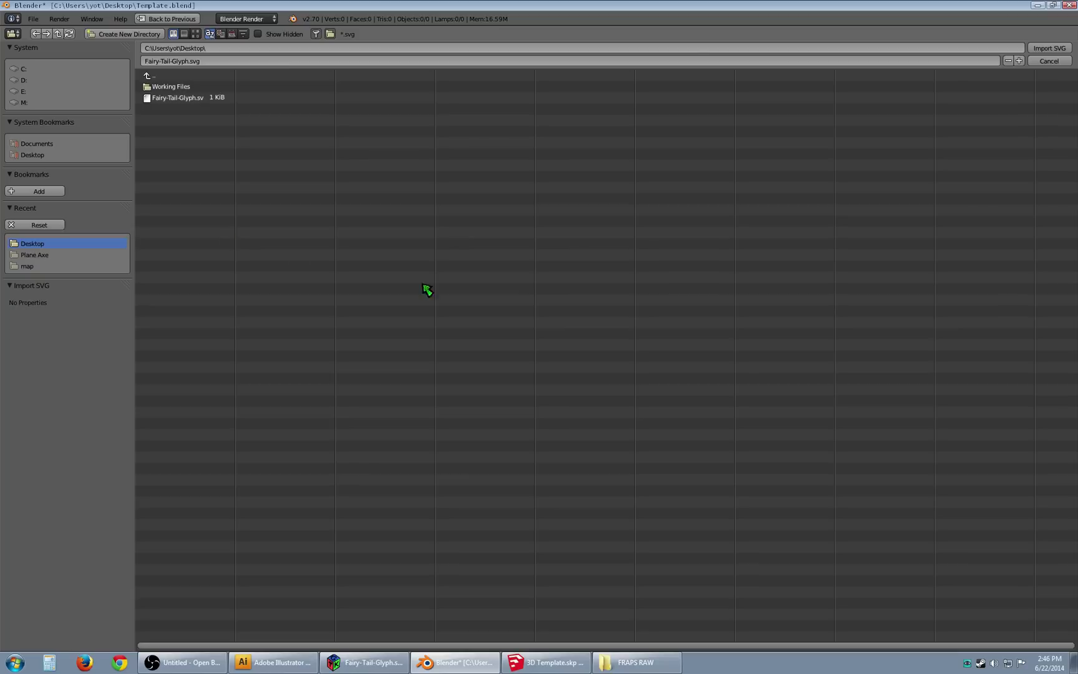
pyautogui.click(196, 100)
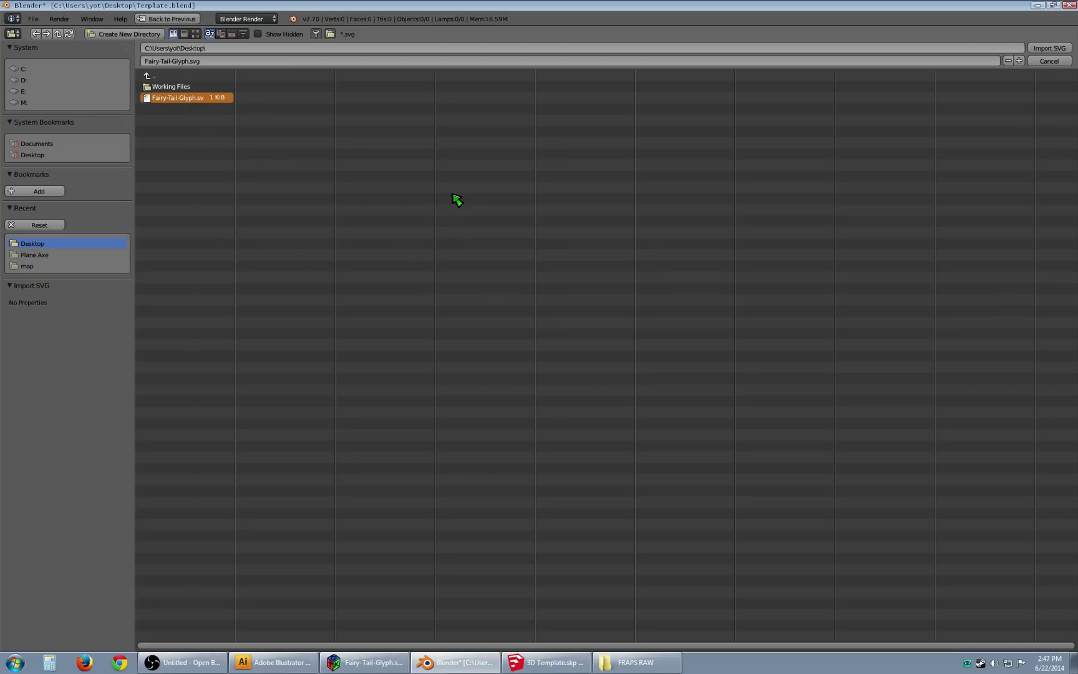
pyautogui.click(1044, 49)
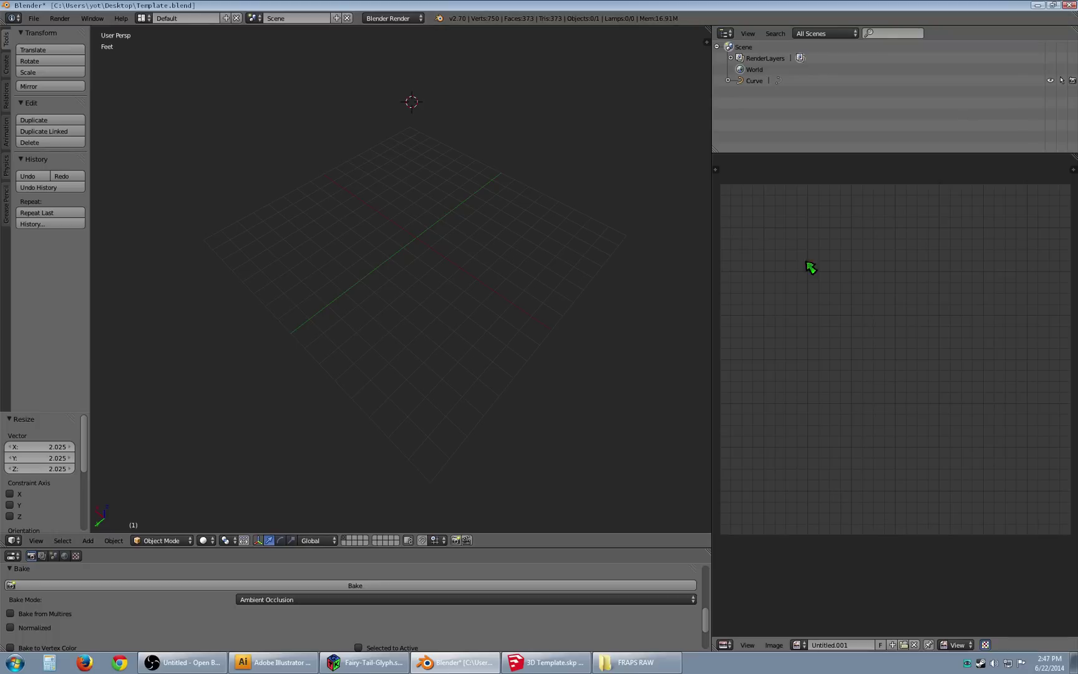
# Select the imported Curve and scale it up four times, passing about 8.169 scale.
pyautogui.click(754, 82)
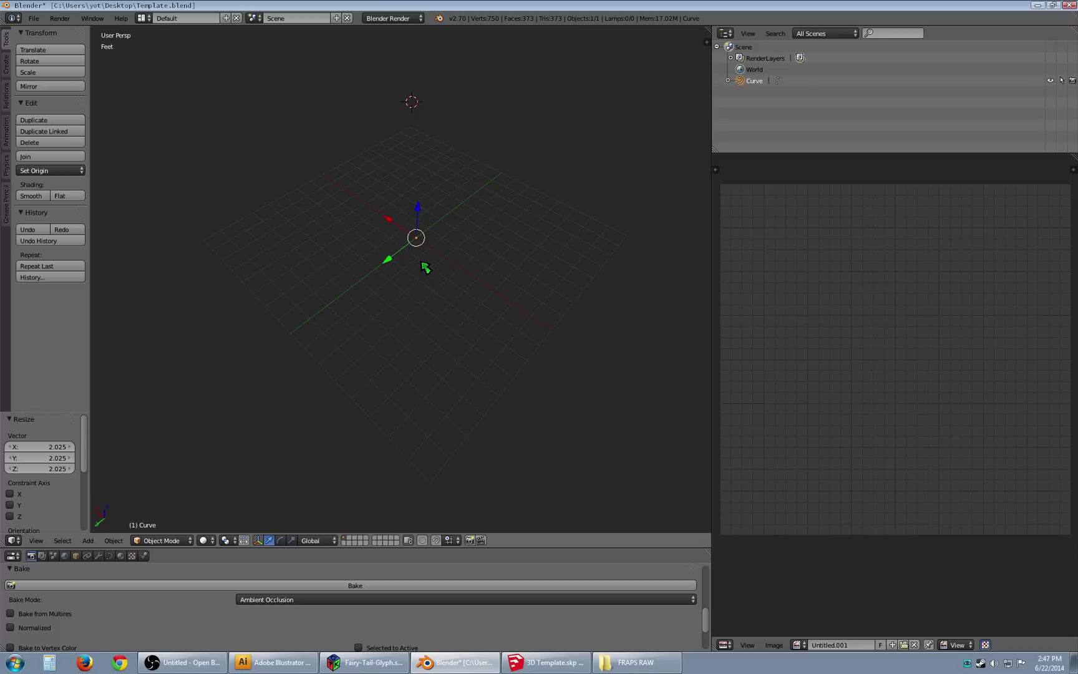
pyautogui.press('s')
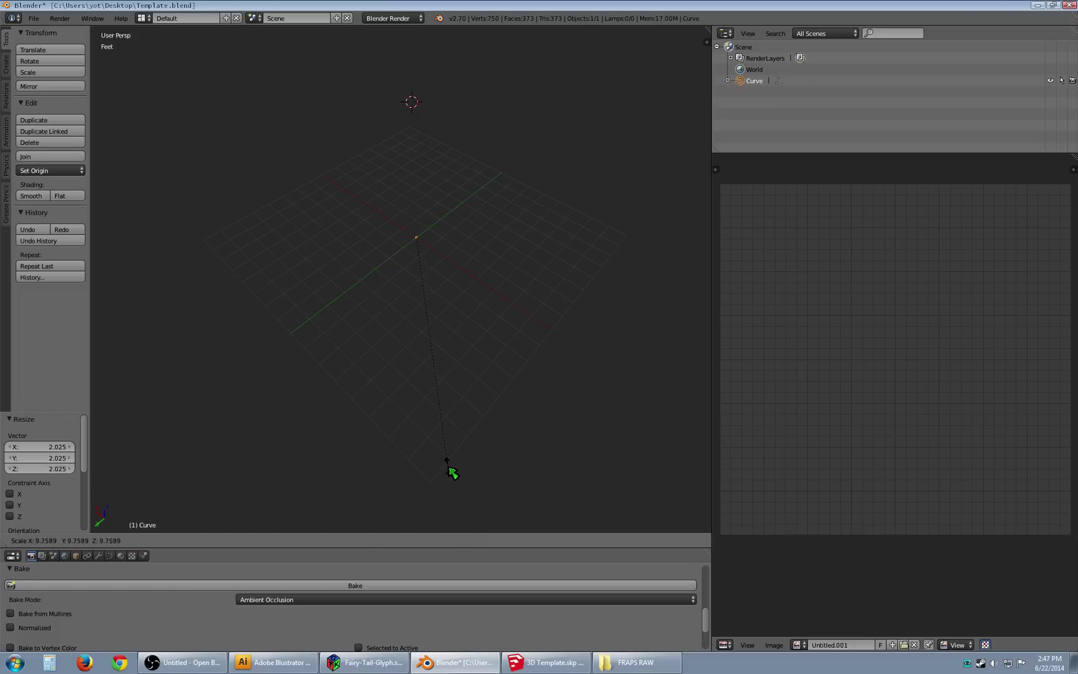
pyautogui.click(452, 472)
pyautogui.press('s')
pyautogui.click(473, 488)
pyautogui.press('s')
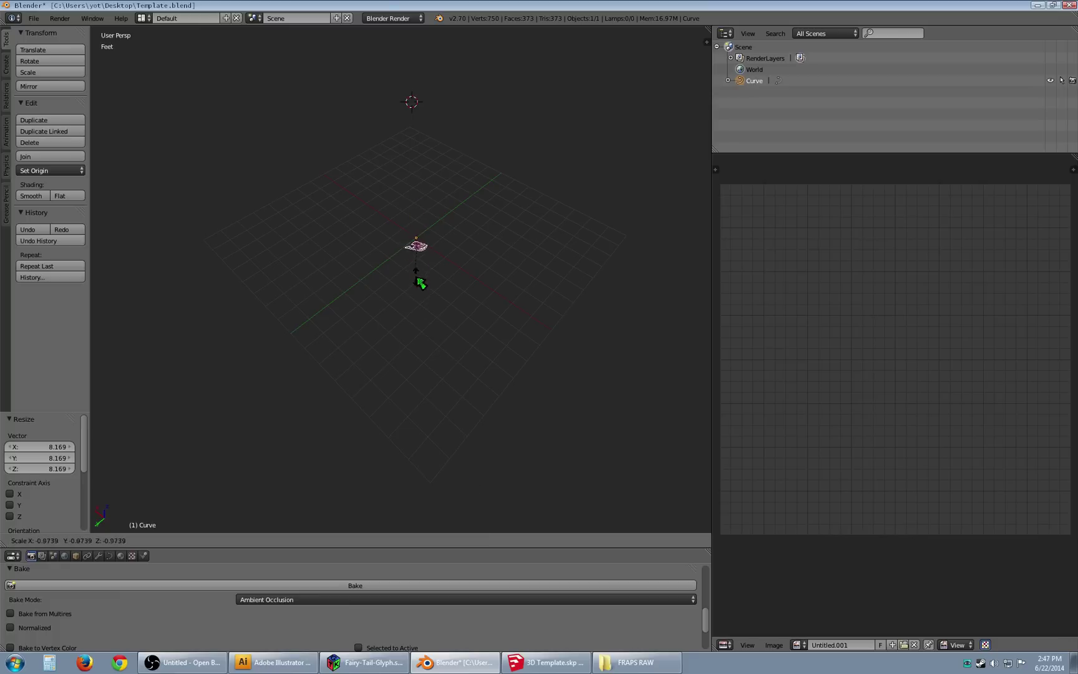
pyautogui.click(467, 518)
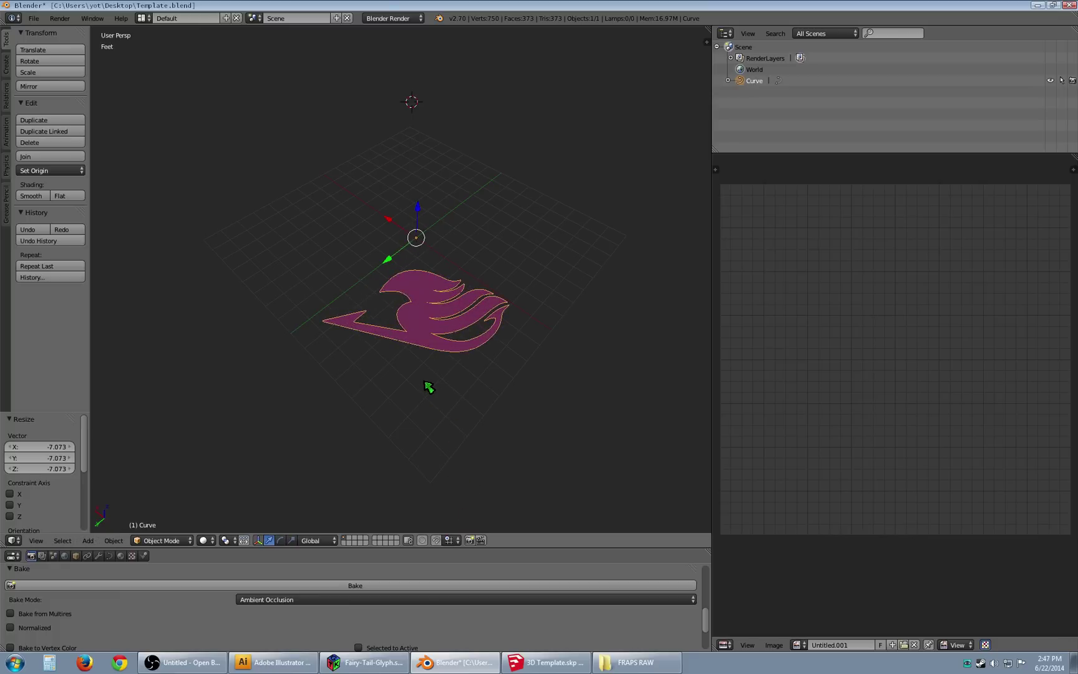
pyautogui.press('s')
pyautogui.click(436, 414)
# Zoom and orbit to frame the enlarged glyph, then expand the Curve in the Outliner.
pyautogui.scroll(2, 448, 440)
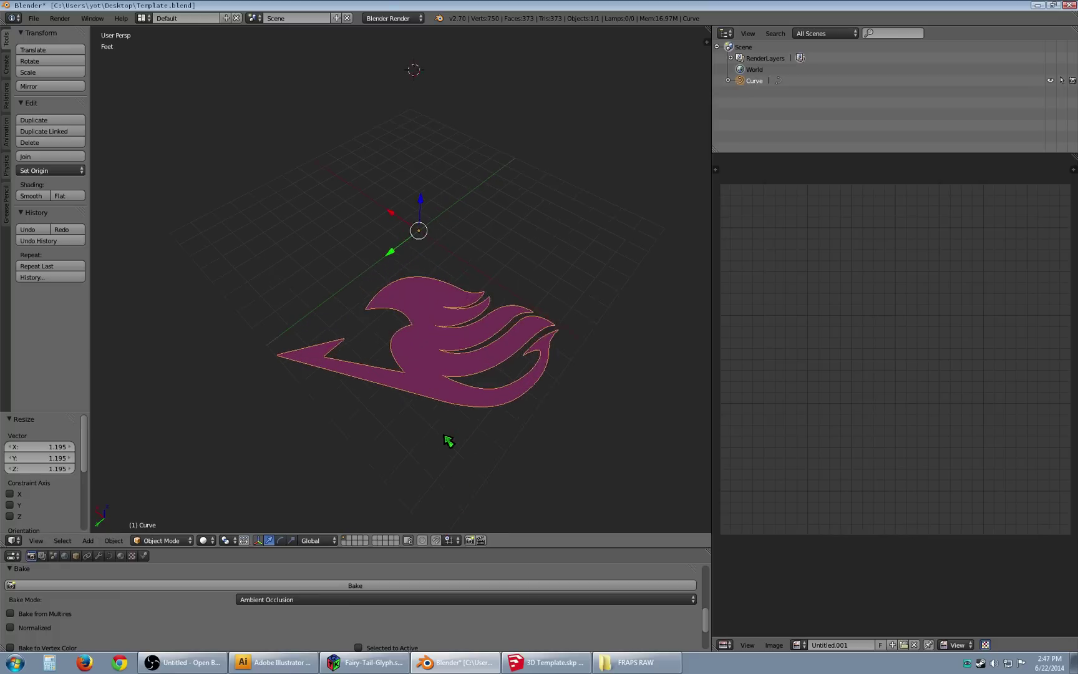
pyautogui.scroll(1, 449, 441)
pyautogui.moveTo(467, 435); pyautogui.dragTo(543, 413, button='middle')
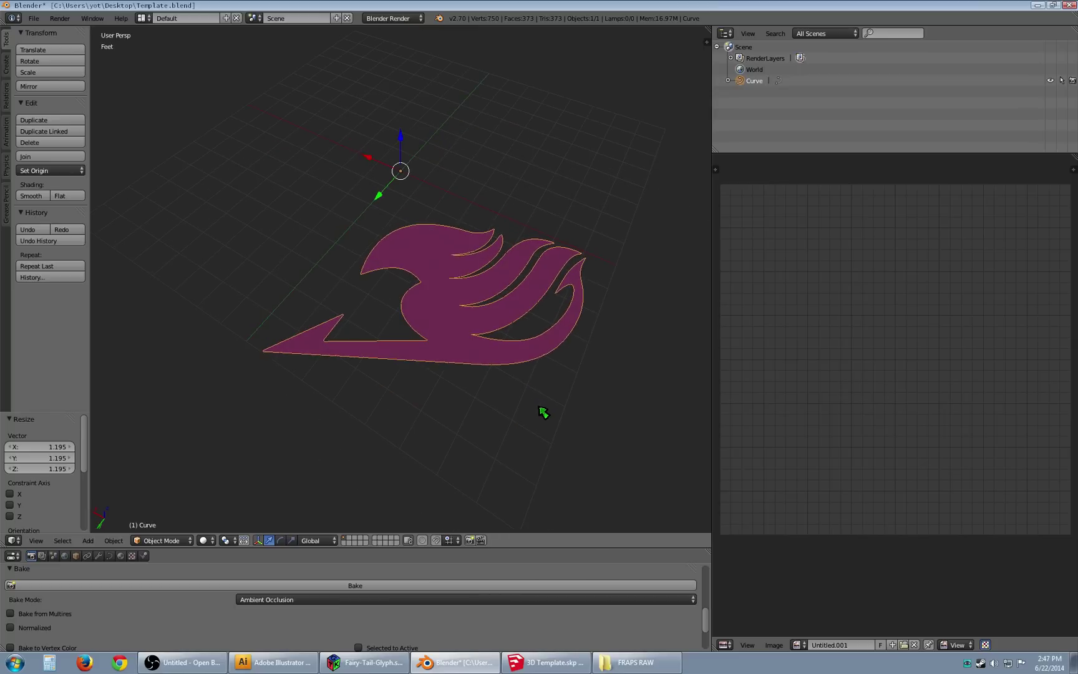
pyautogui.scroll(1, 561, 424)
pyautogui.scroll(1, 586, 415)
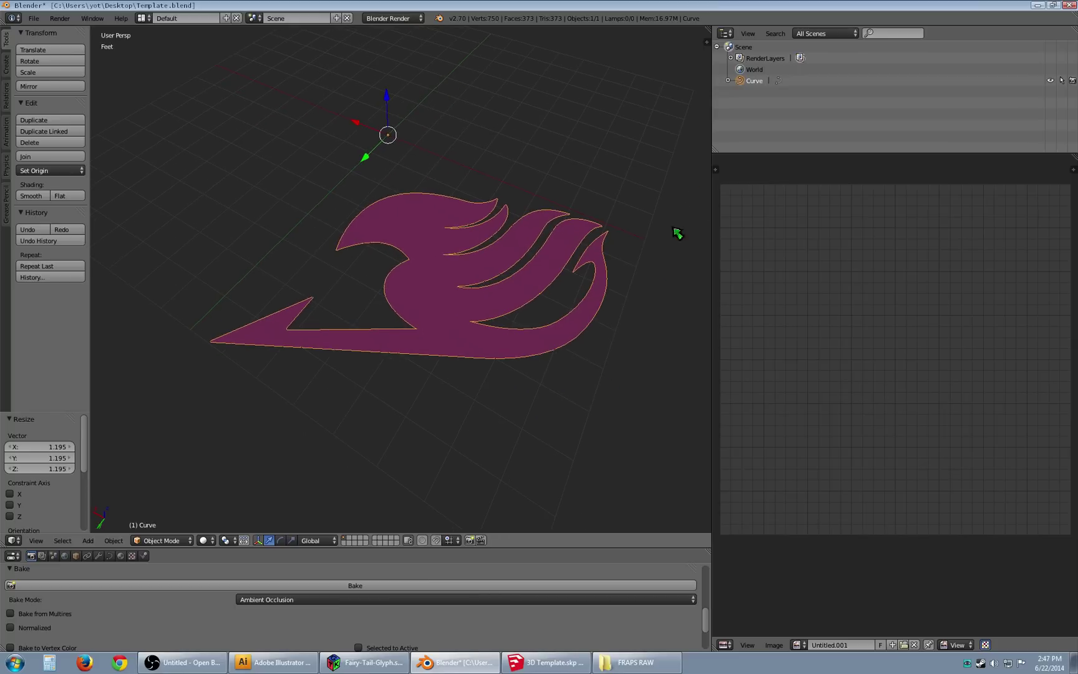
pyautogui.click(728, 81)
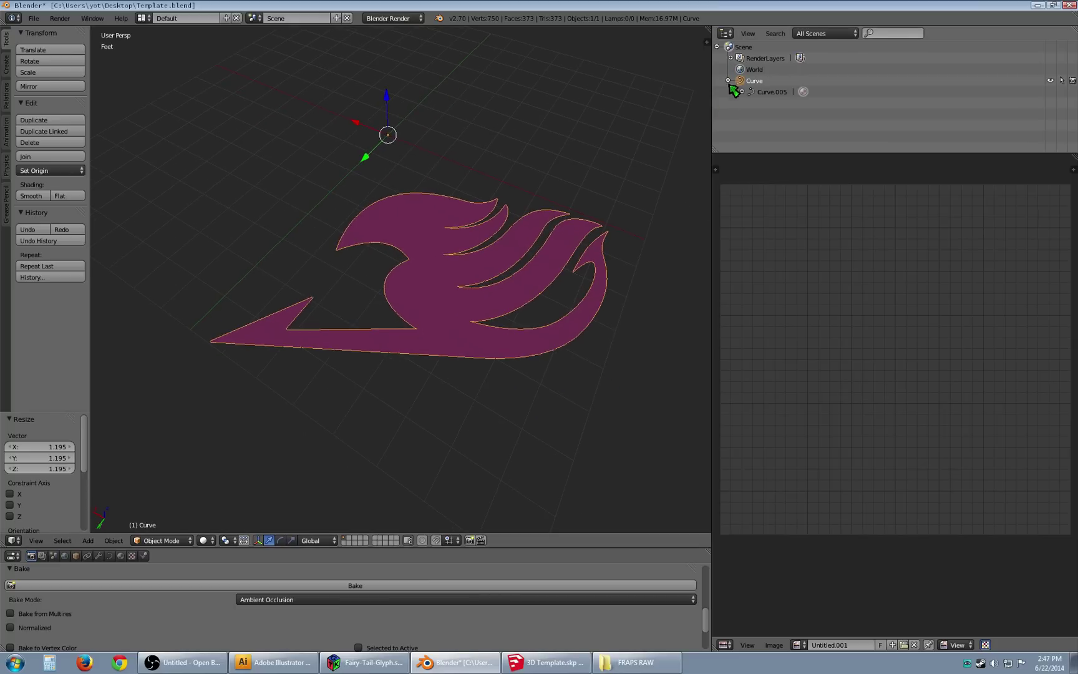
# Expand Curve.005 in the Outliner and turn the empty image area into a Properties editor.
pyautogui.click(742, 91)
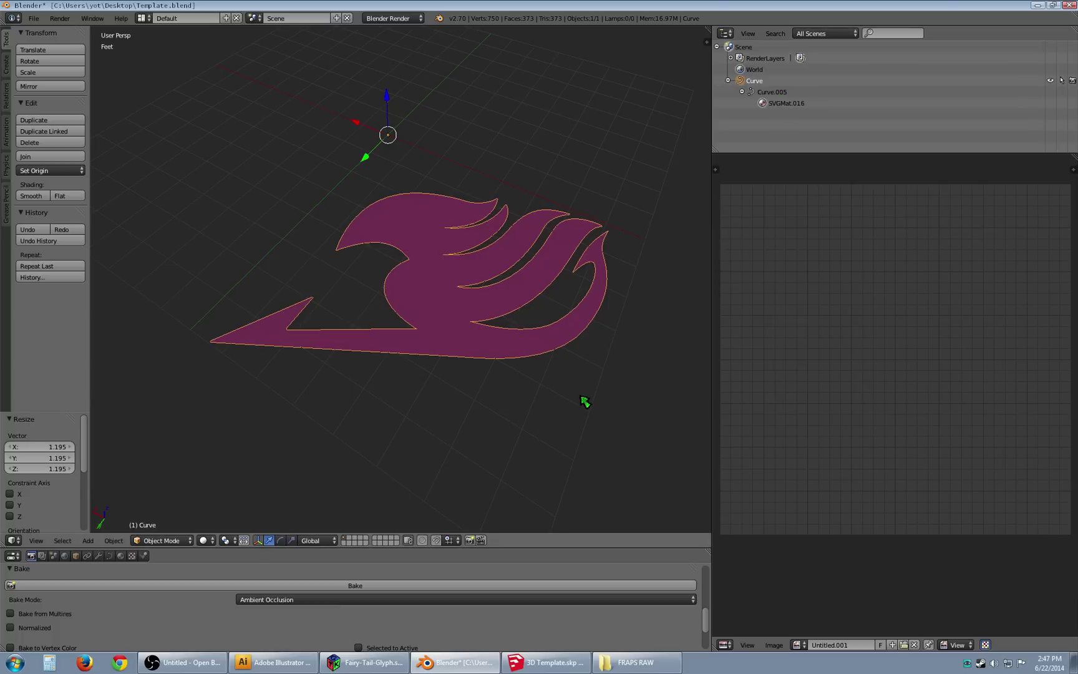
pyautogui.click(725, 645)
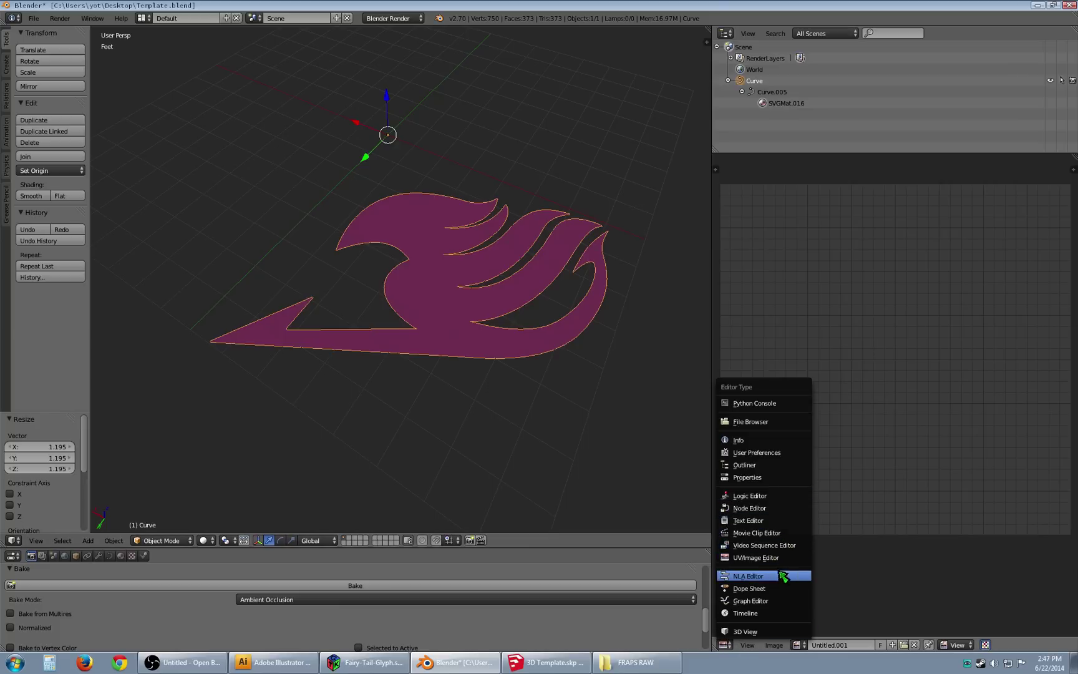
pyautogui.click(780, 478)
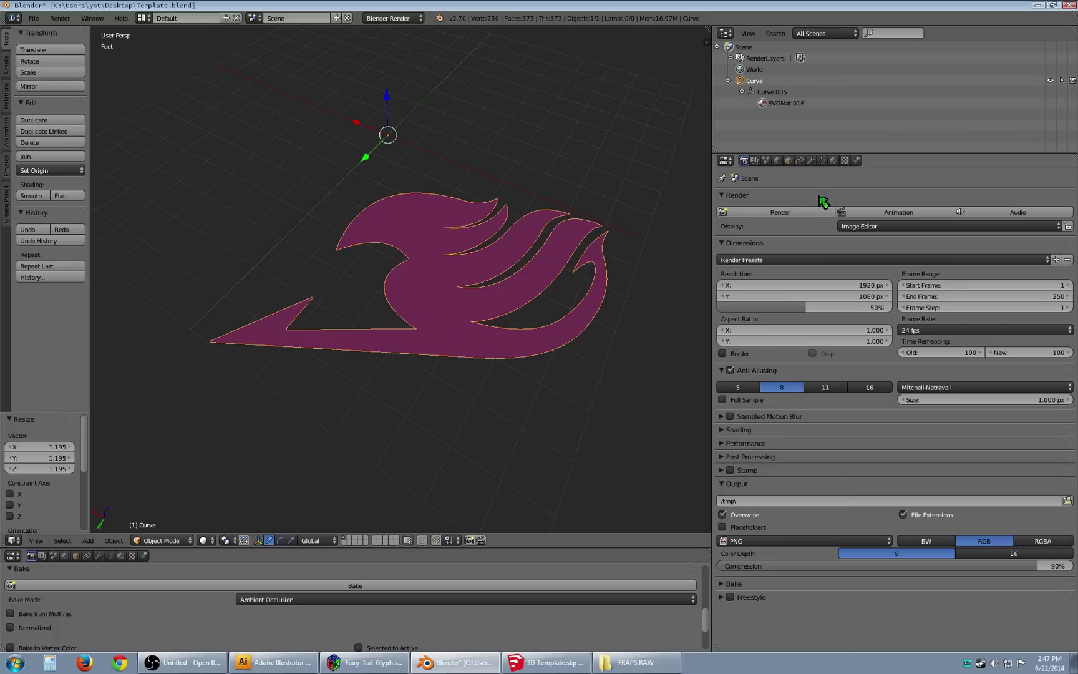
# Try a 4thou extrusion and 1thou bevel depth with higher bevel resolution on the logo.
pyautogui.click(811, 161)
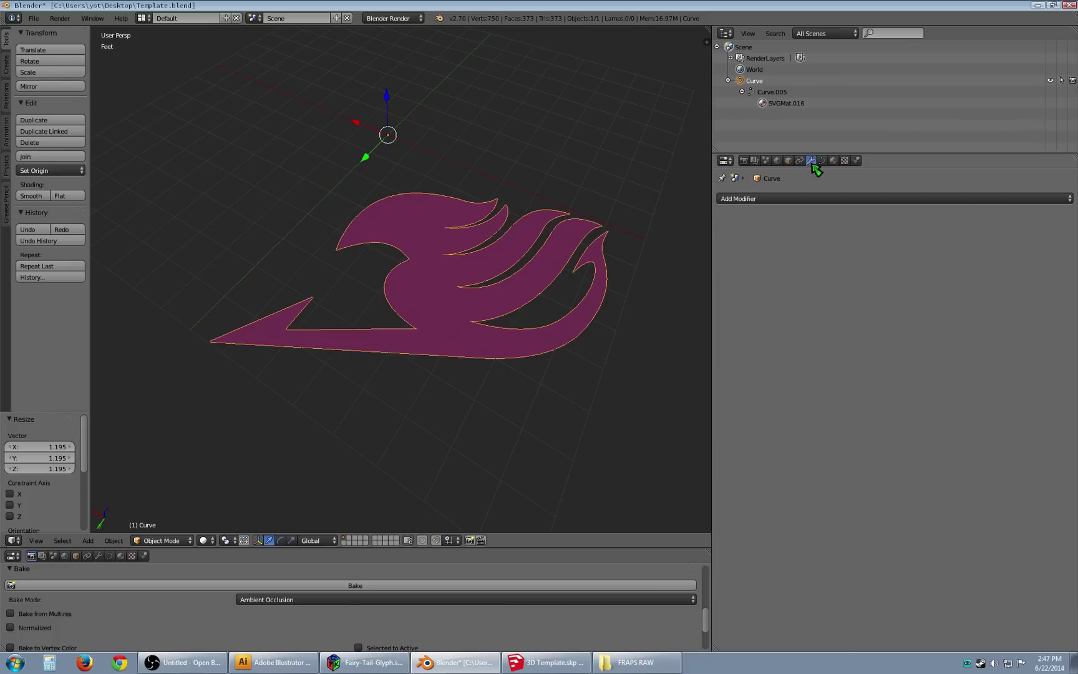
pyautogui.click(822, 160)
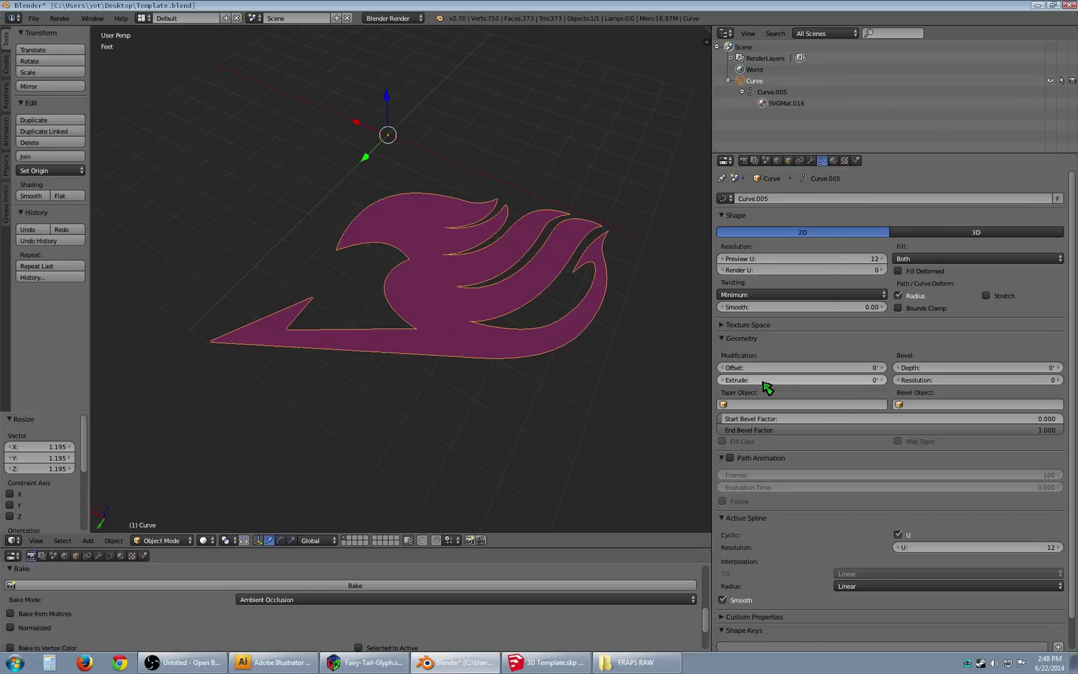
pyautogui.moveTo(568, 304); pyautogui.dragTo(645, 264, button='middle')
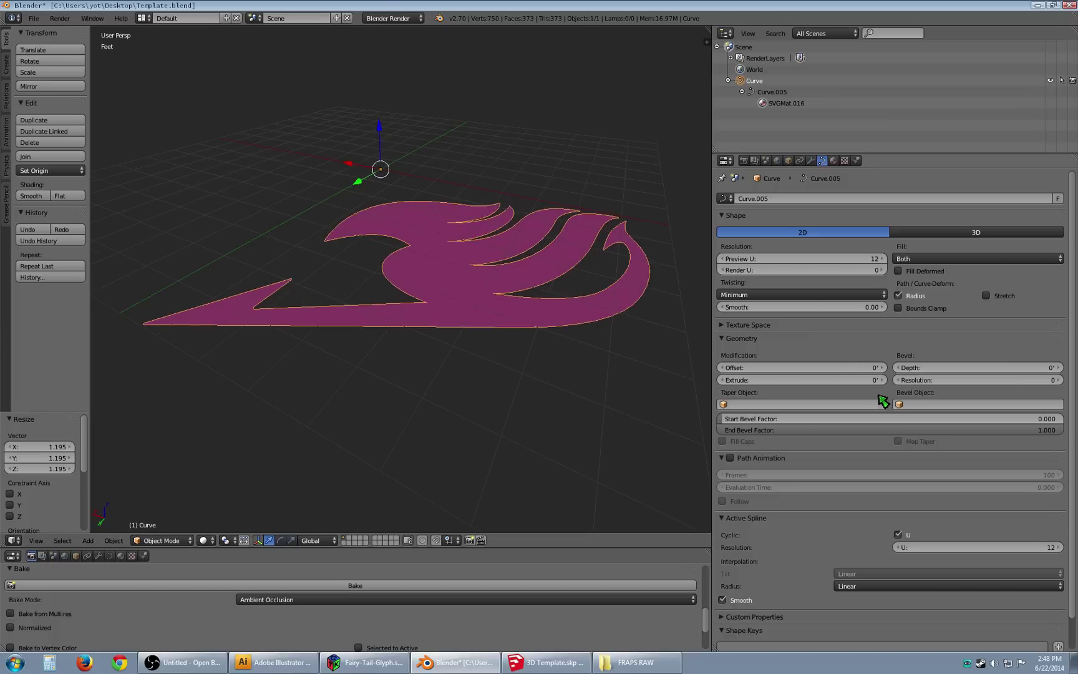
pyautogui.moveTo(883, 384)
pyautogui.mouseDown()
pyautogui.moveTo(899, 384)
pyautogui.moveTo(882, 382)
pyautogui.mouseUp()
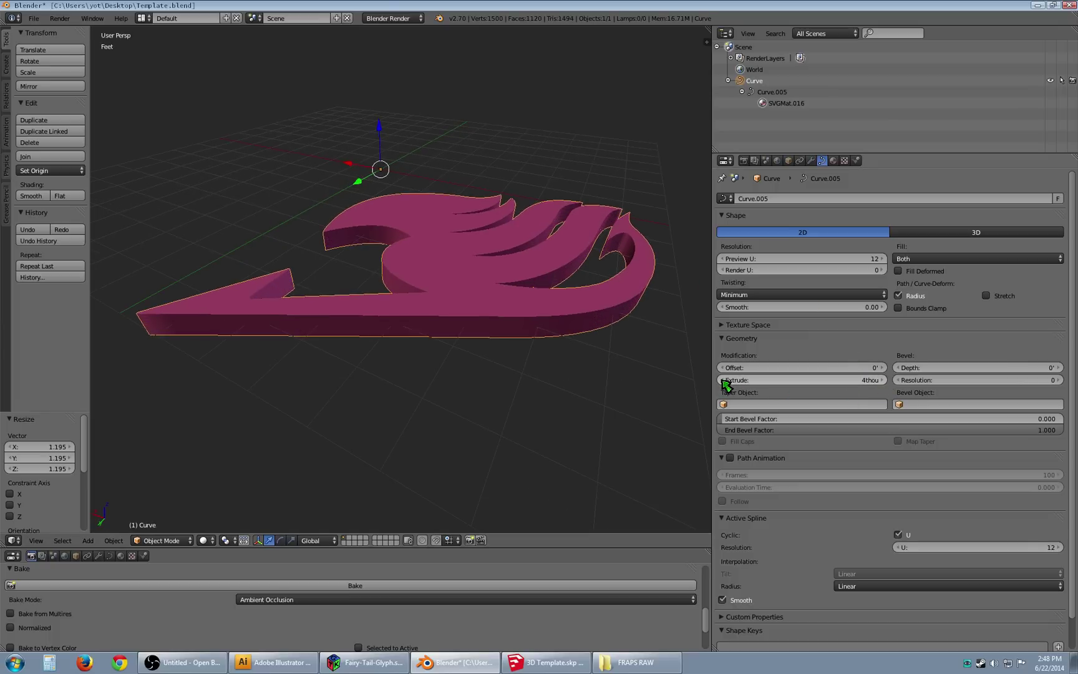
pyautogui.click(1061, 368)
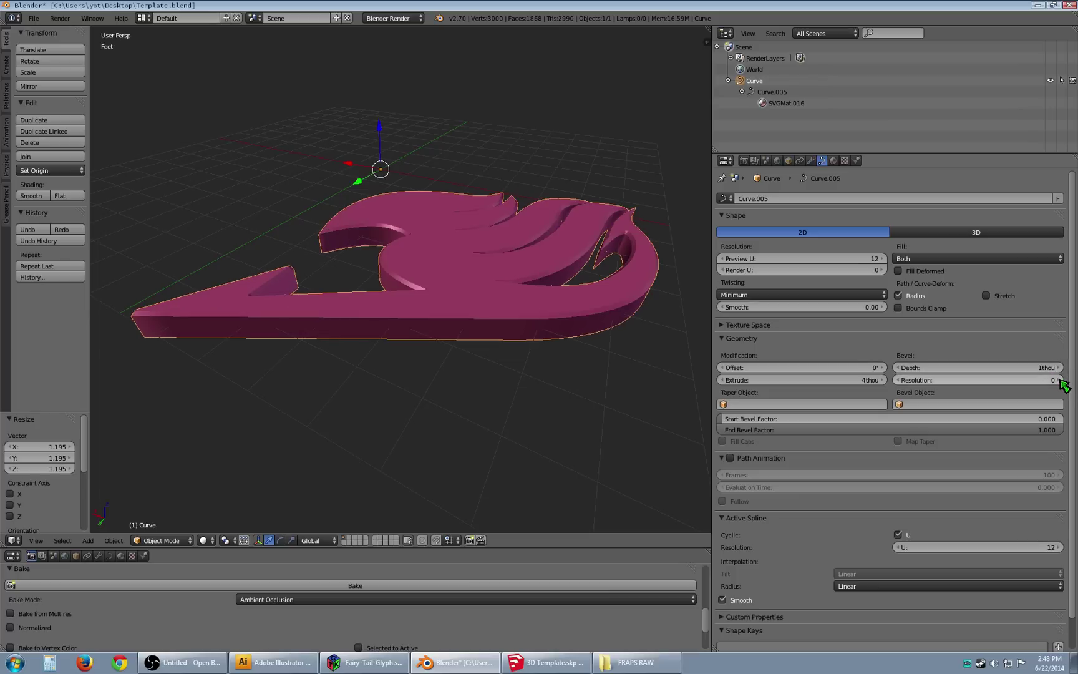
pyautogui.click(1060, 380)
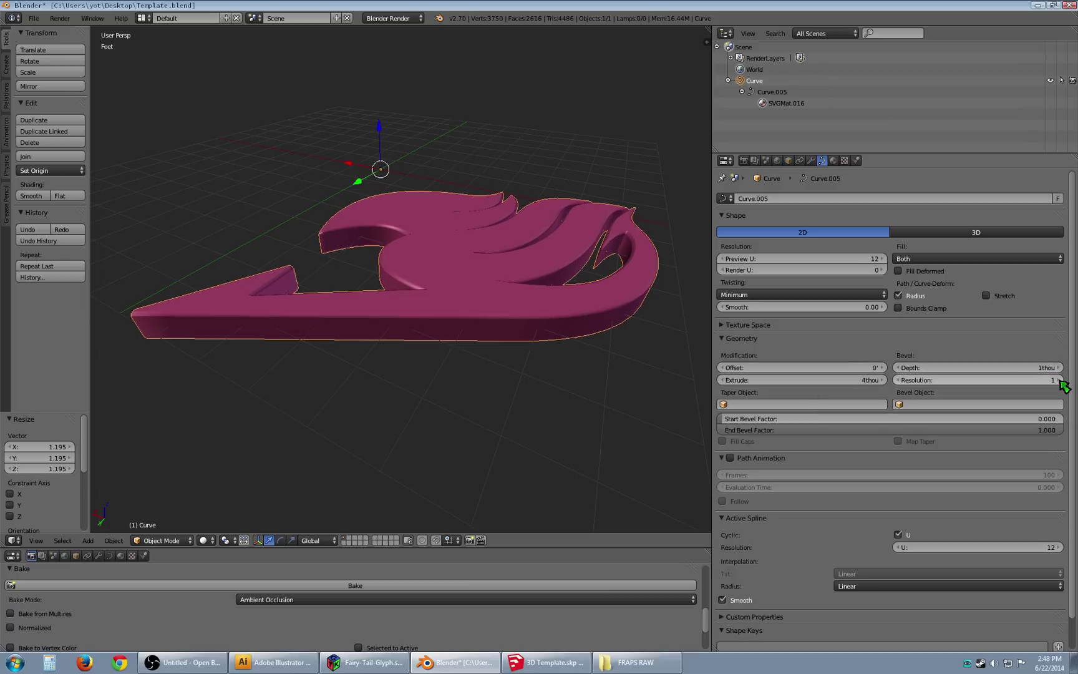
pyautogui.moveTo(584, 344)
pyautogui.mouseDown(button='middle')
pyautogui.moveTo(511, 312)
pyautogui.moveTo(435, 325)
pyautogui.moveTo(452, 344)
pyautogui.moveTo(570, 342)
pyautogui.moveTo(587, 327)
pyautogui.mouseUp(button='middle')
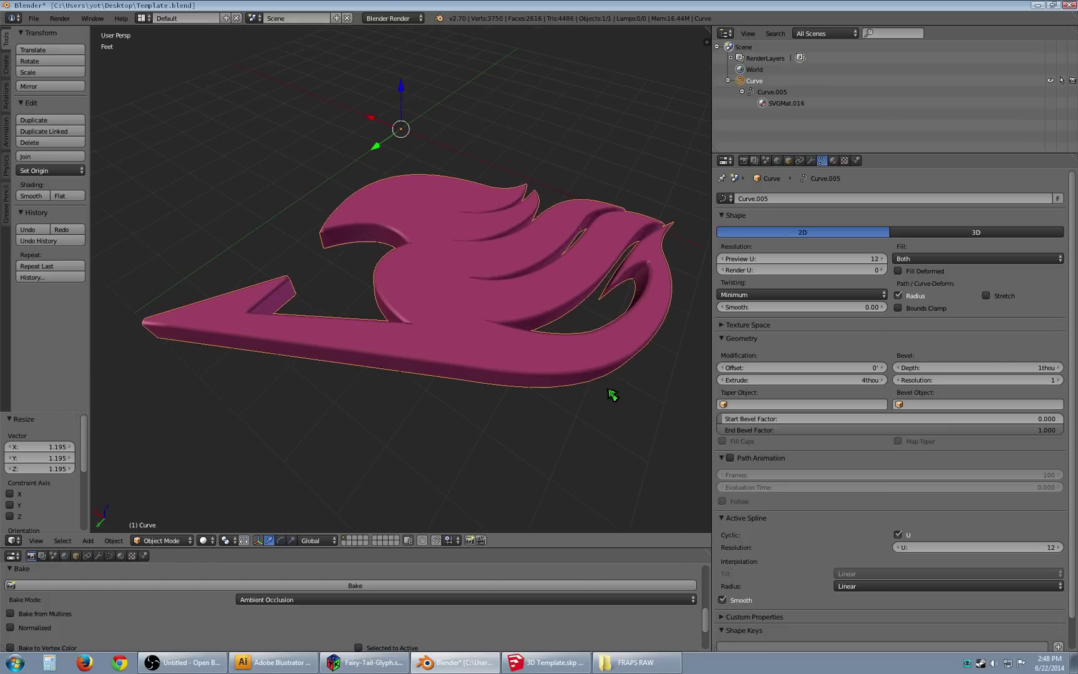
pyautogui.moveTo(611, 392); pyautogui.dragTo(510, 356, button='middle')
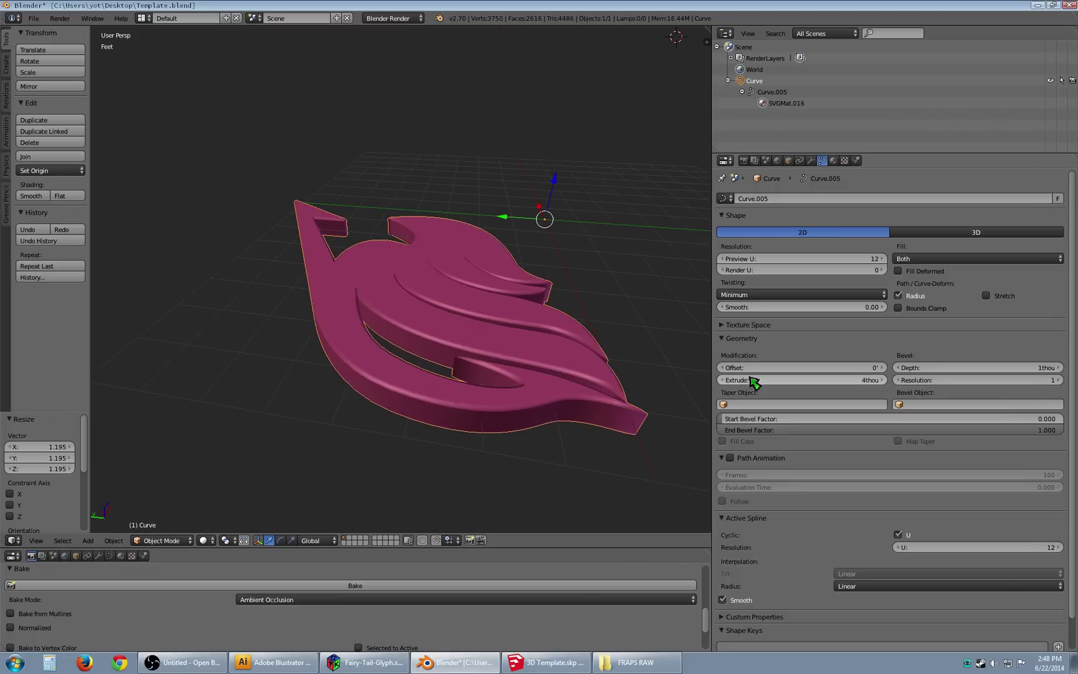
# Reset bevel resolution and bevel depth to 0, then step extrusion down to 0.
pyautogui.click(898, 380)
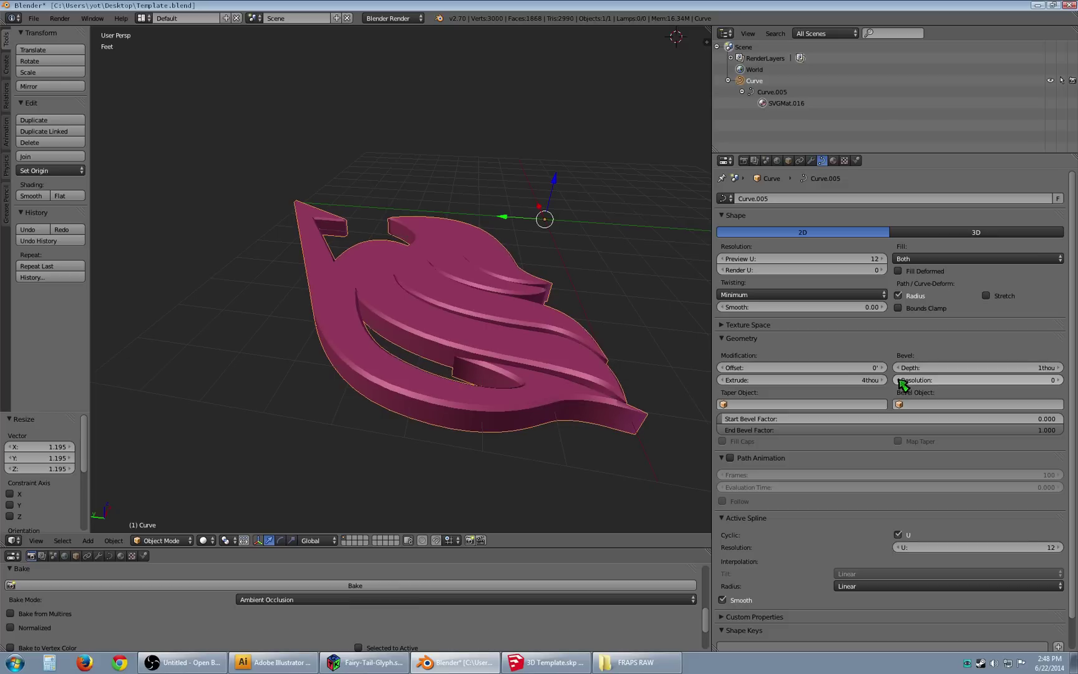
pyautogui.click(898, 367)
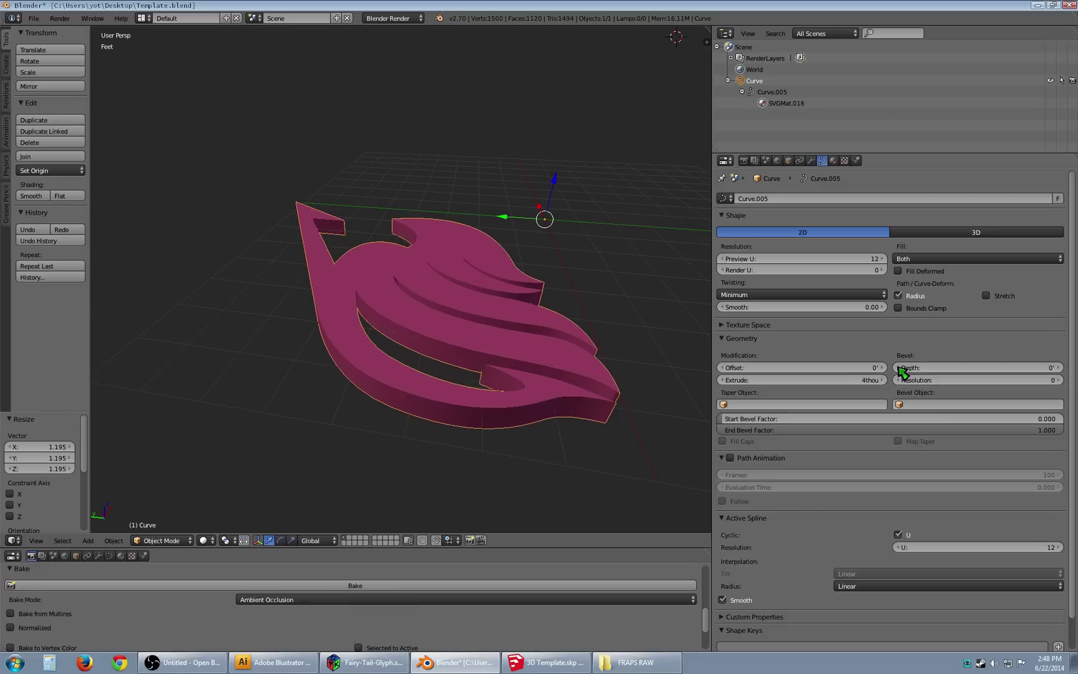
pyautogui.click(723, 380)
pyautogui.click(724, 380)
pyautogui.click(724, 379)
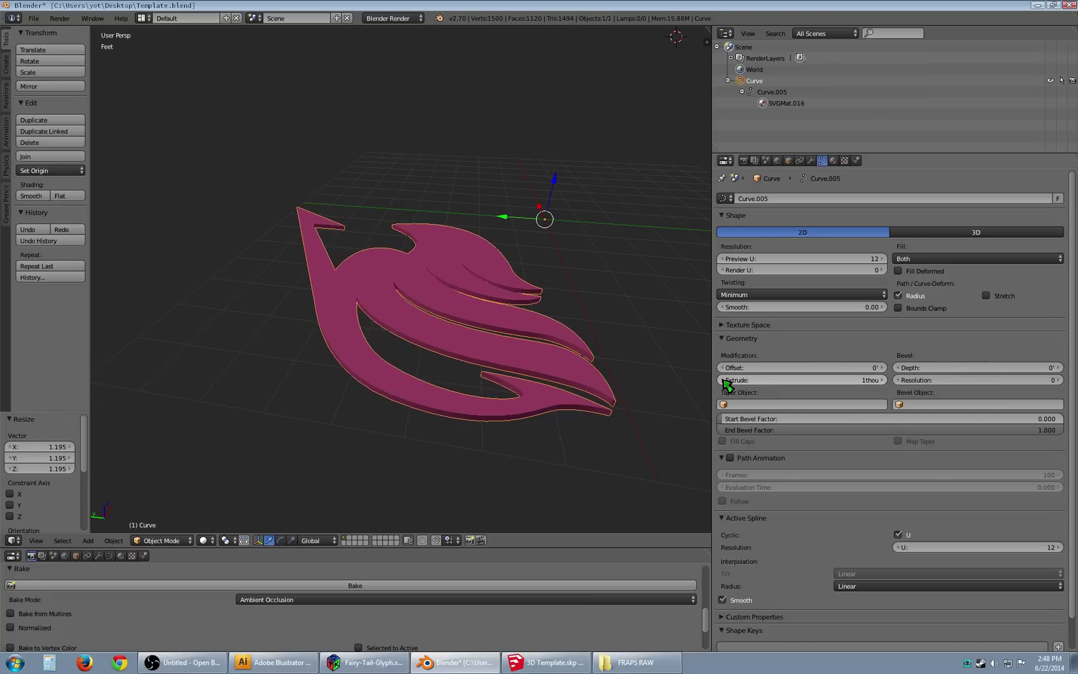
pyautogui.click(723, 380)
pyautogui.moveTo(284, 193); pyautogui.dragTo(611, 281, button='middle')
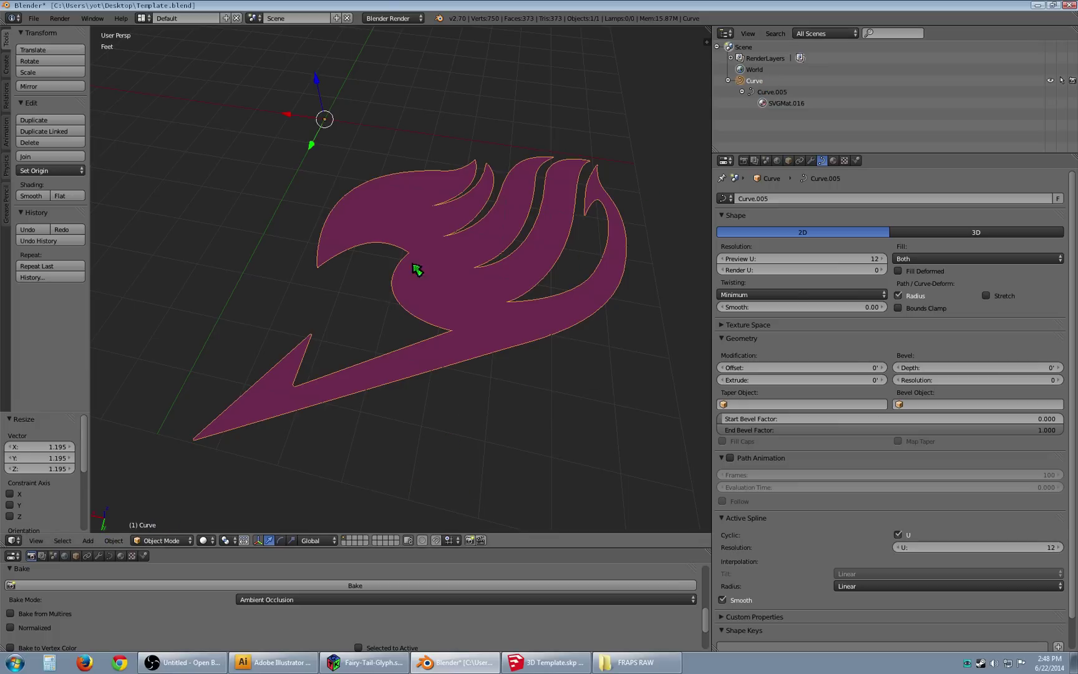
# Bring up the Object menu's Convert to options for the flat logo curve.
pyautogui.click(113, 540)
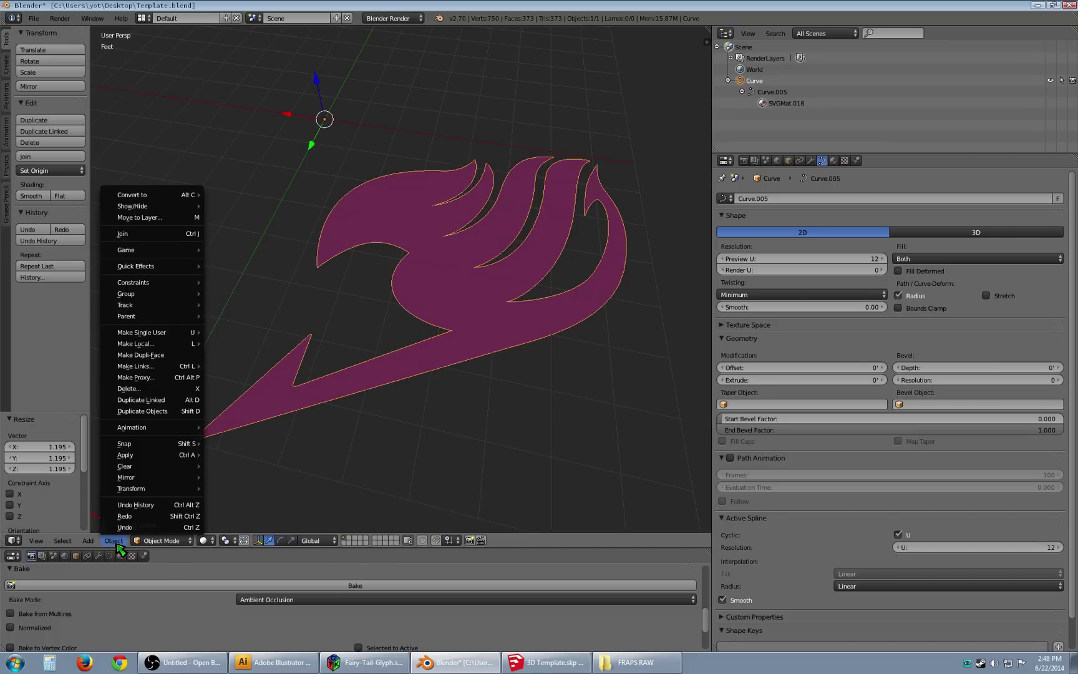
pyautogui.moveTo(157, 198)
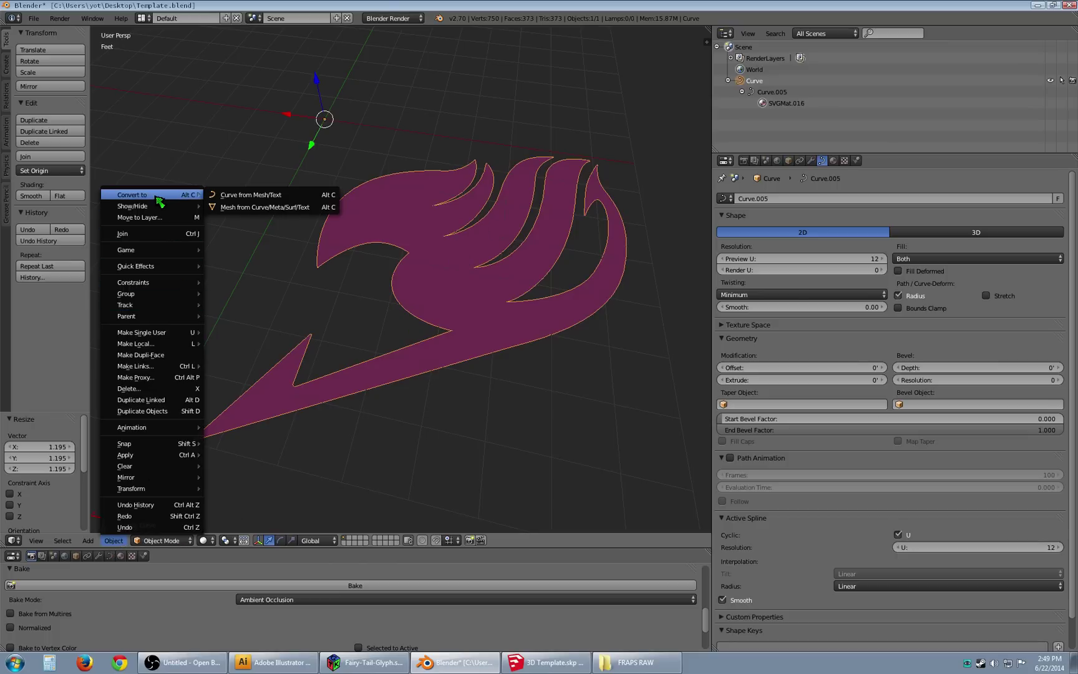
# Convert the logo curve to a mesh, enter Edit Mode and orbit to view its triangles.
pyautogui.click(276, 208)
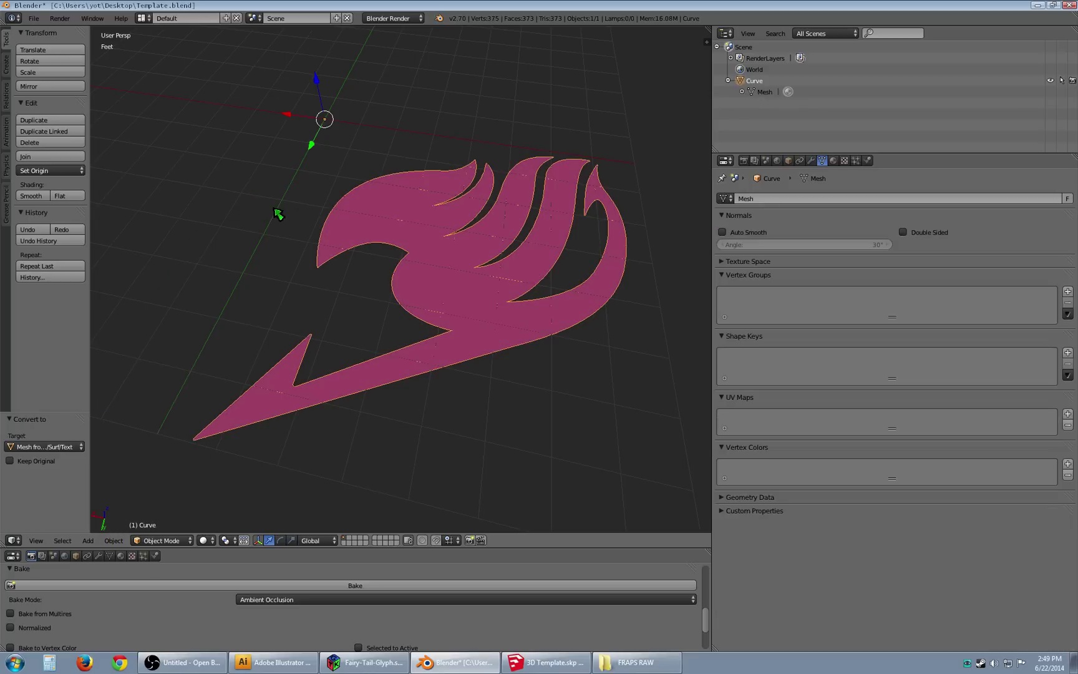
pyautogui.click(742, 91)
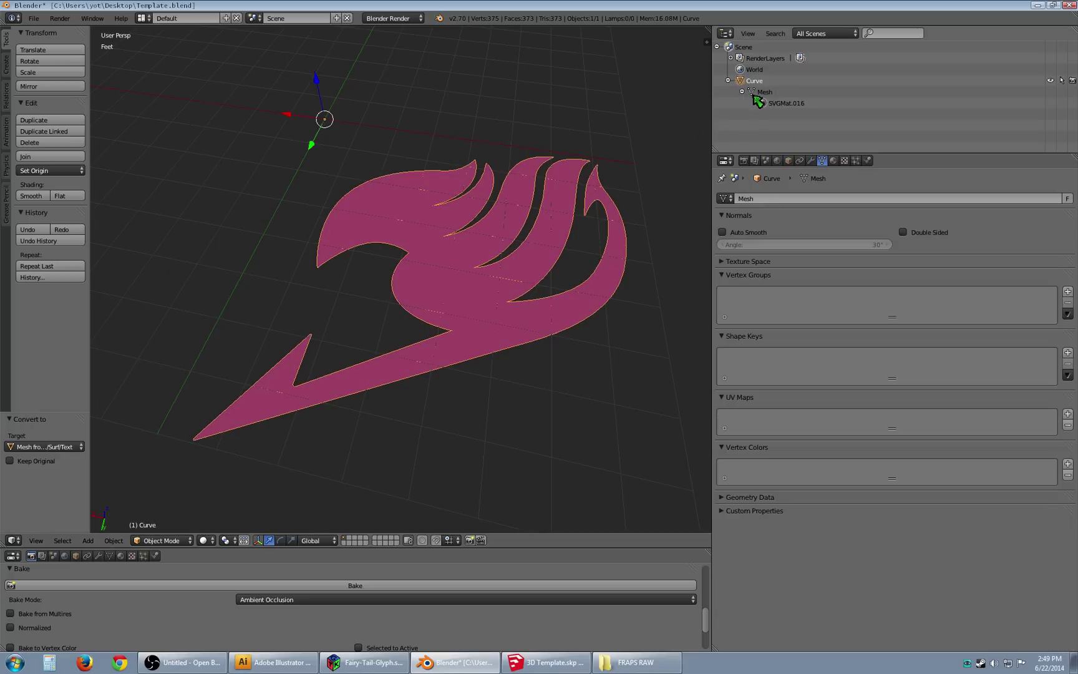
pyautogui.click(762, 93)
pyautogui.moveTo(673, 200); pyautogui.dragTo(556, 322, button='middle')
pyautogui.scroll(2, 562, 461)
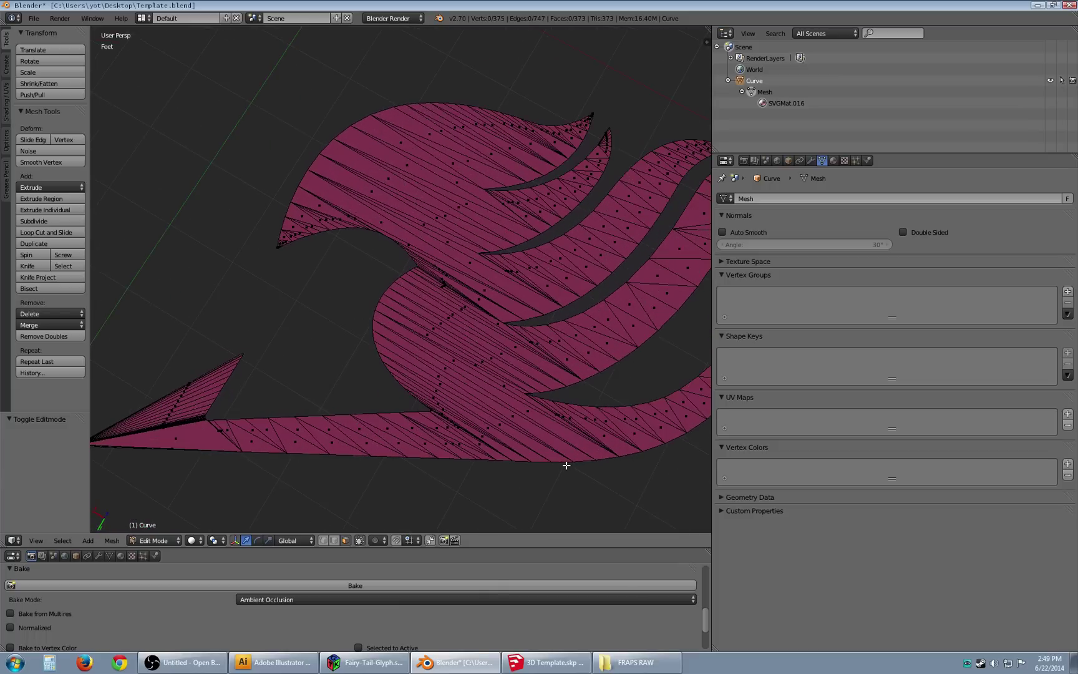
pyautogui.scroll(-2, 554, 460)
pyautogui.moveTo(553, 438); pyautogui.dragTo(582, 425, button='middle')
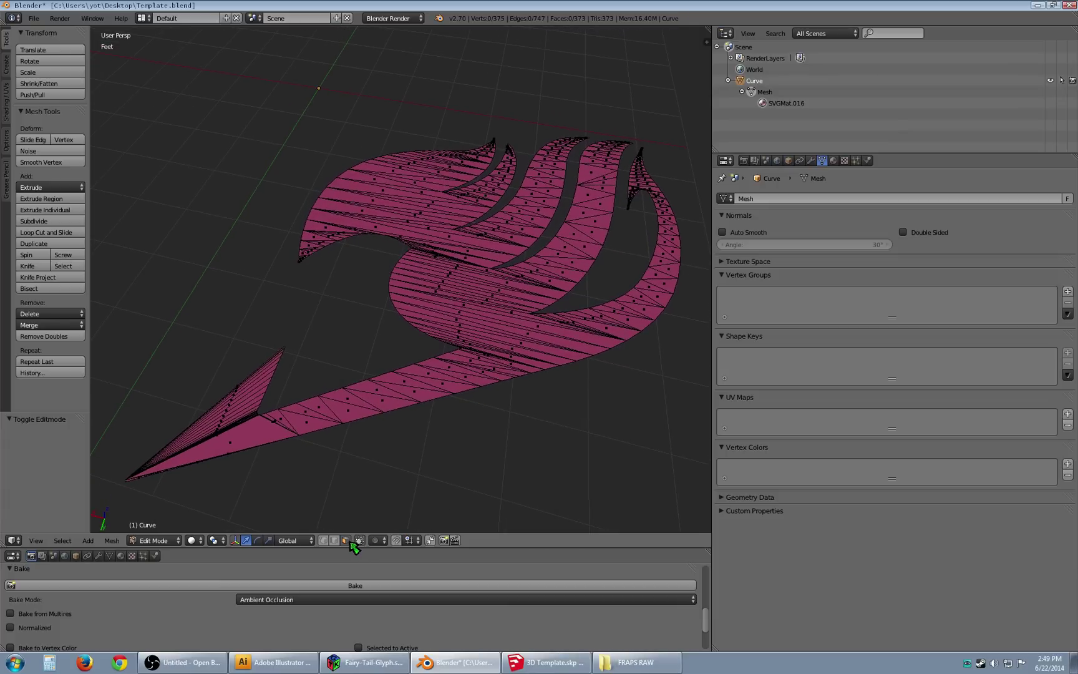
# Select the logo's linked flat faces and apply Beautify Faces with a 180° max angle.
pyautogui.rightClick(554, 350)
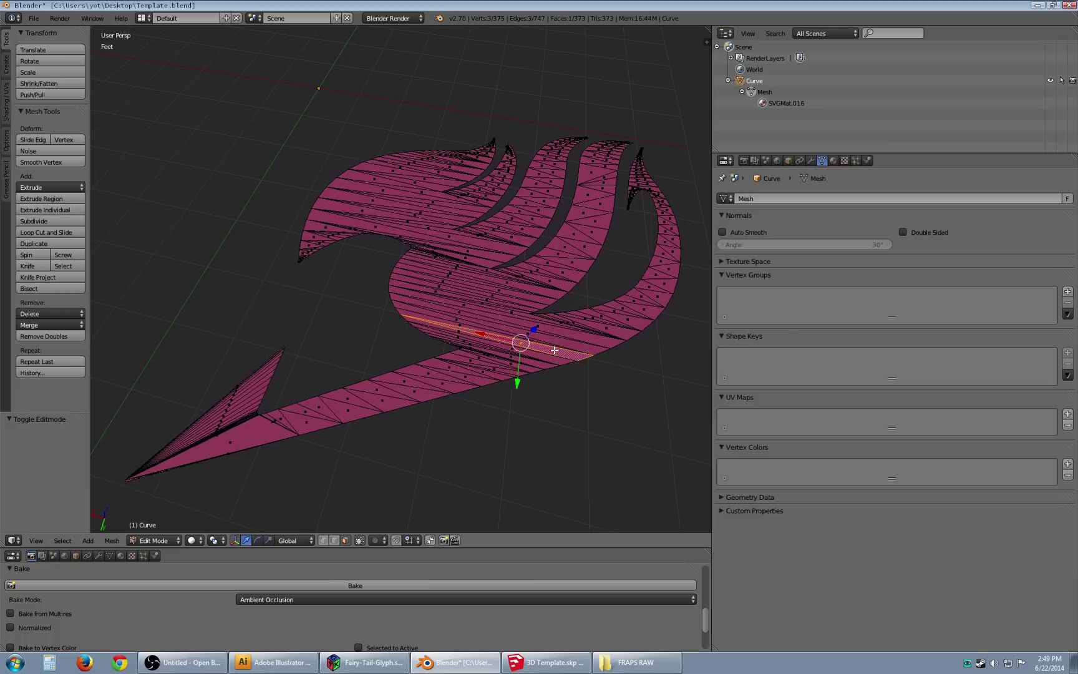
pyautogui.click(66, 541)
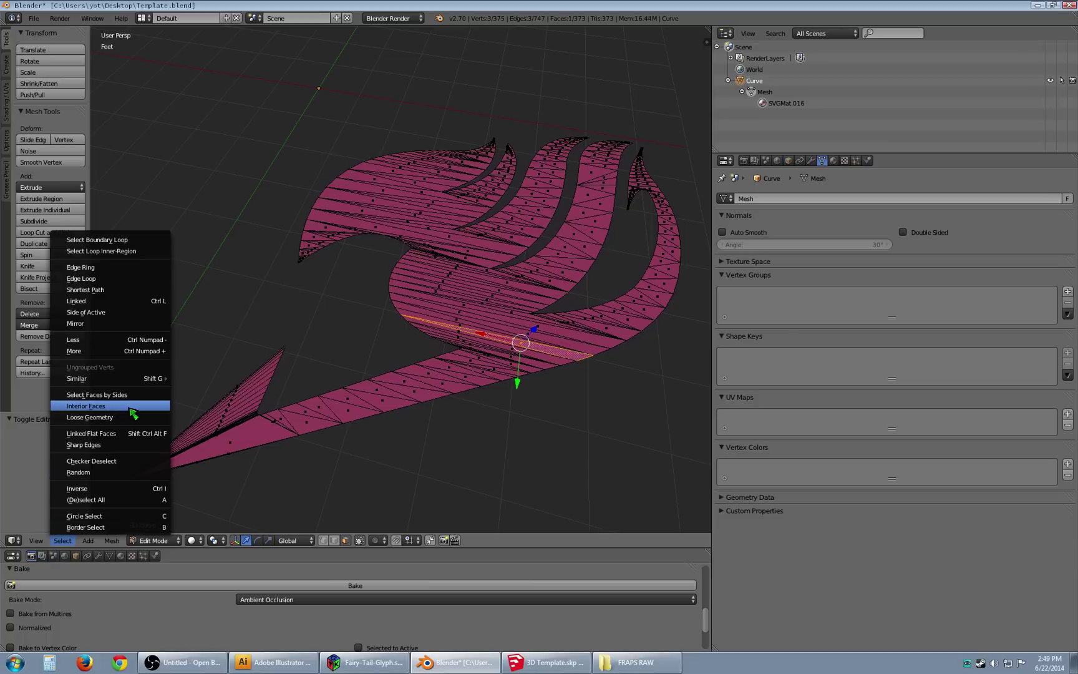
pyautogui.click(130, 433)
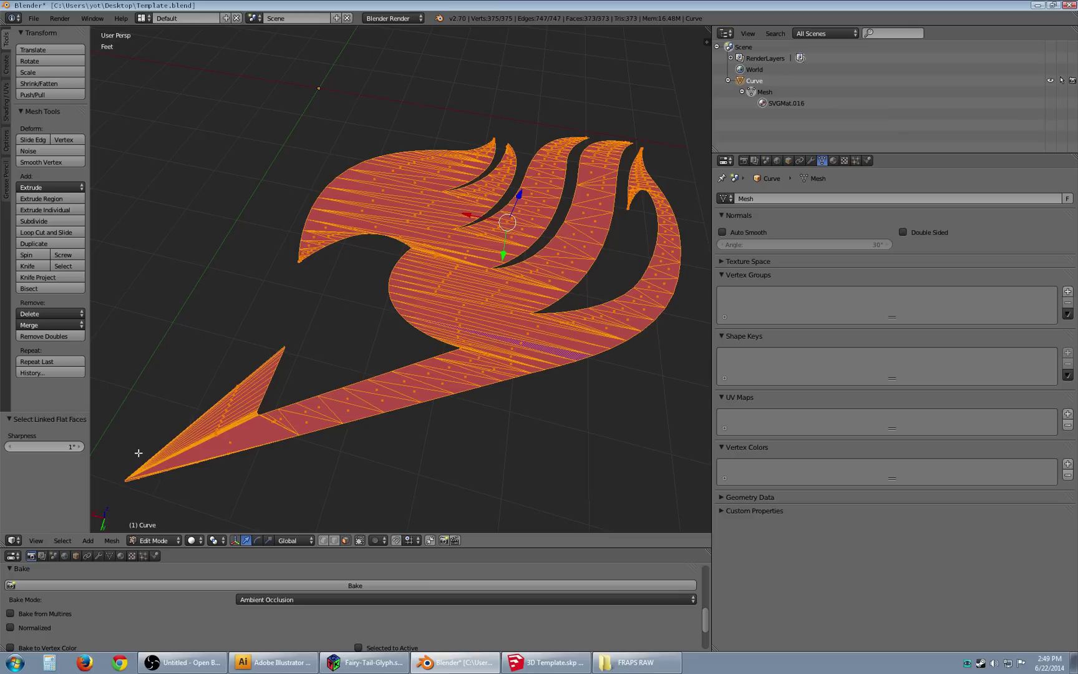
pyautogui.click(114, 540)
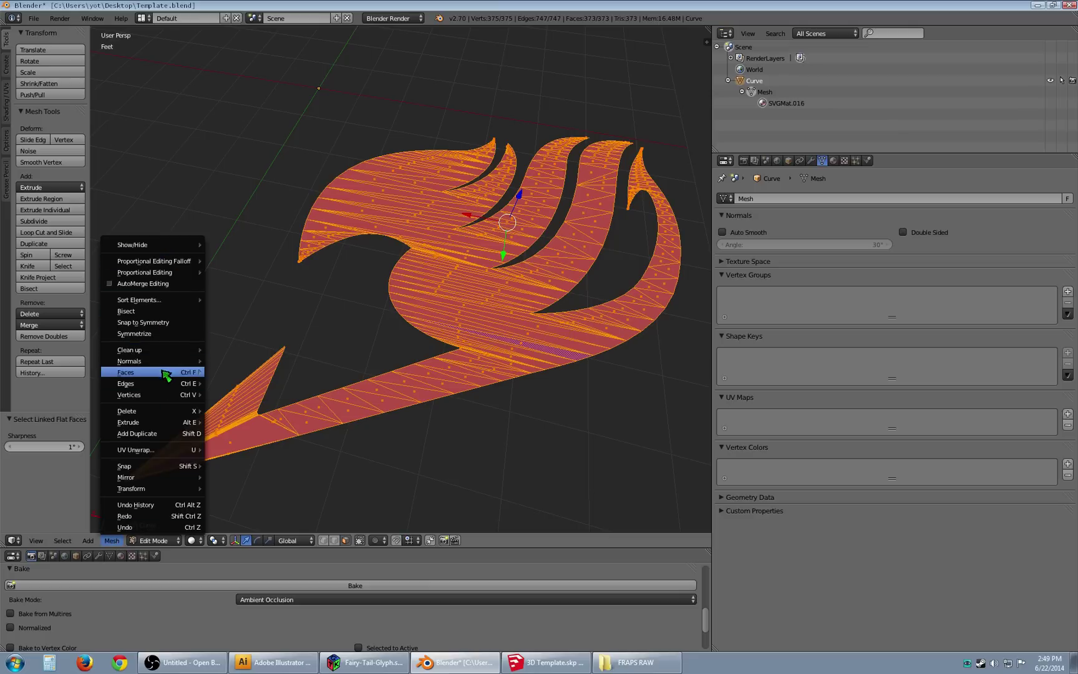
pyautogui.moveTo(167, 373)
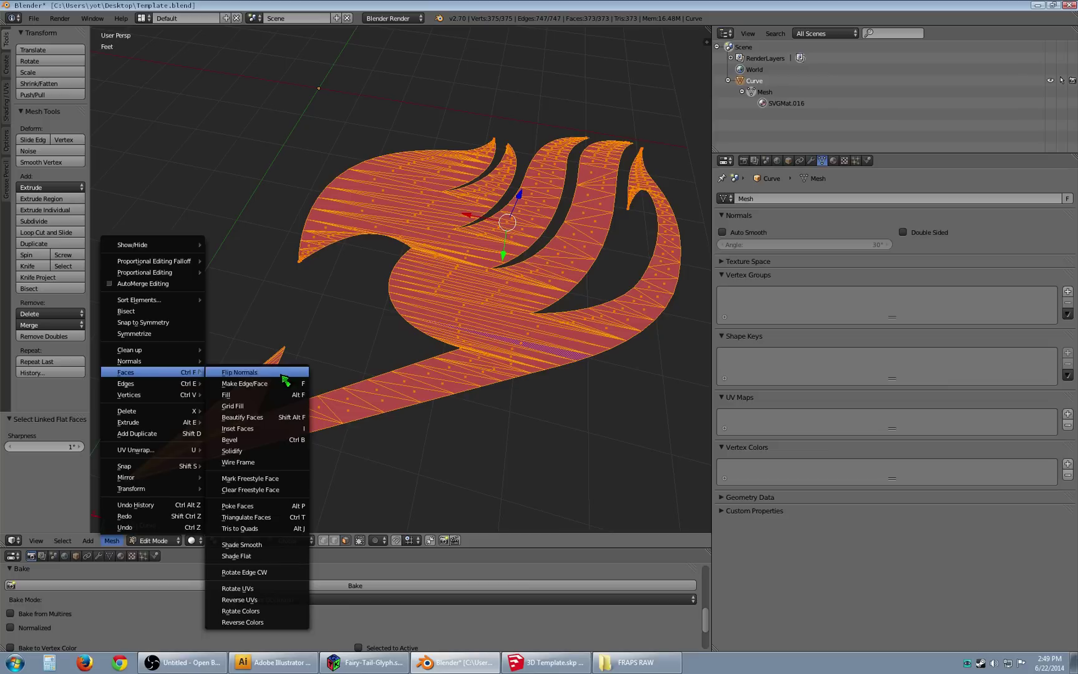
pyautogui.click(275, 423)
pyautogui.moveTo(578, 247); pyautogui.dragTo(539, 279, button='middle')
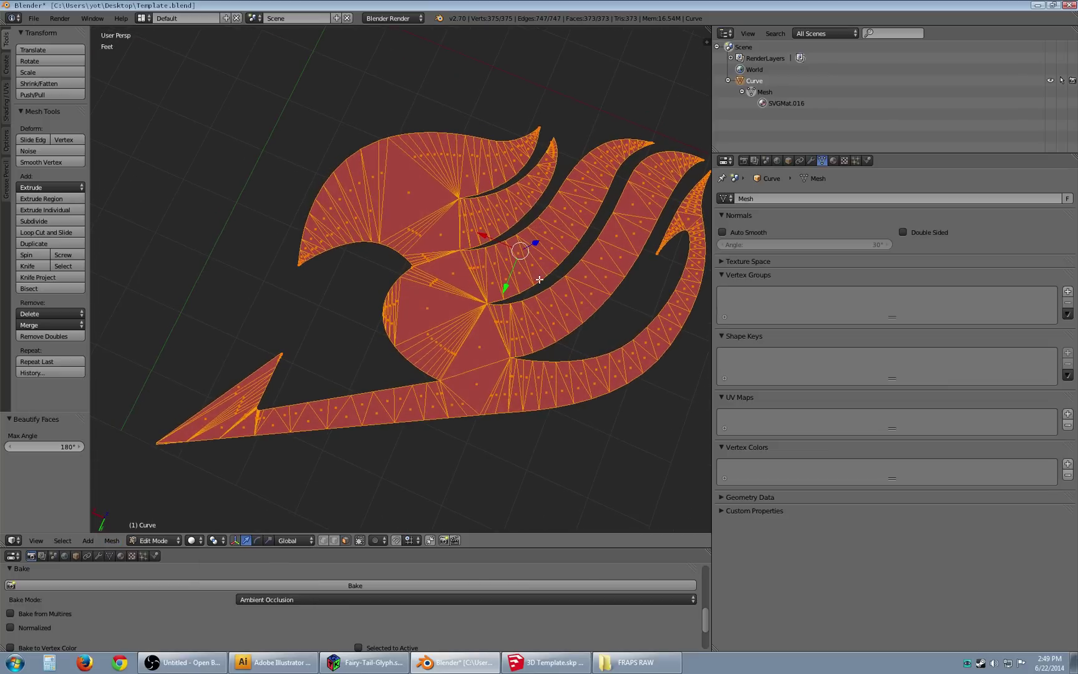
pyautogui.moveTo(493, 333); pyautogui.dragTo(503, 420, button='middle')
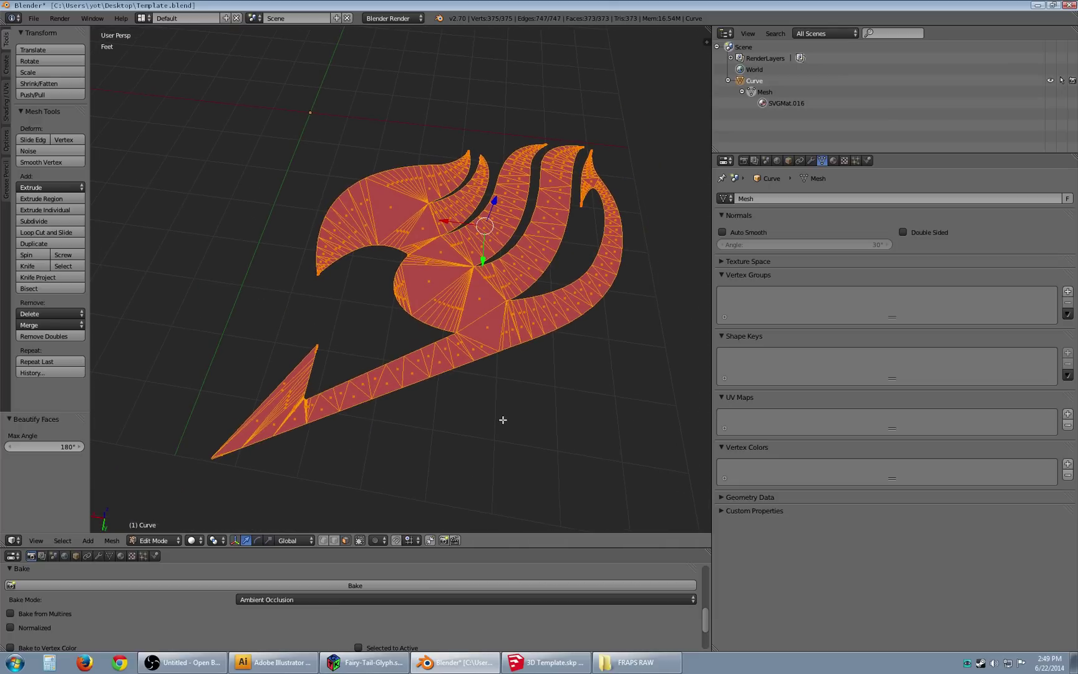
# Start a Collada (.dae) export and rename the file from Template to FTL-Geo.dae.
pyautogui.click(35, 19)
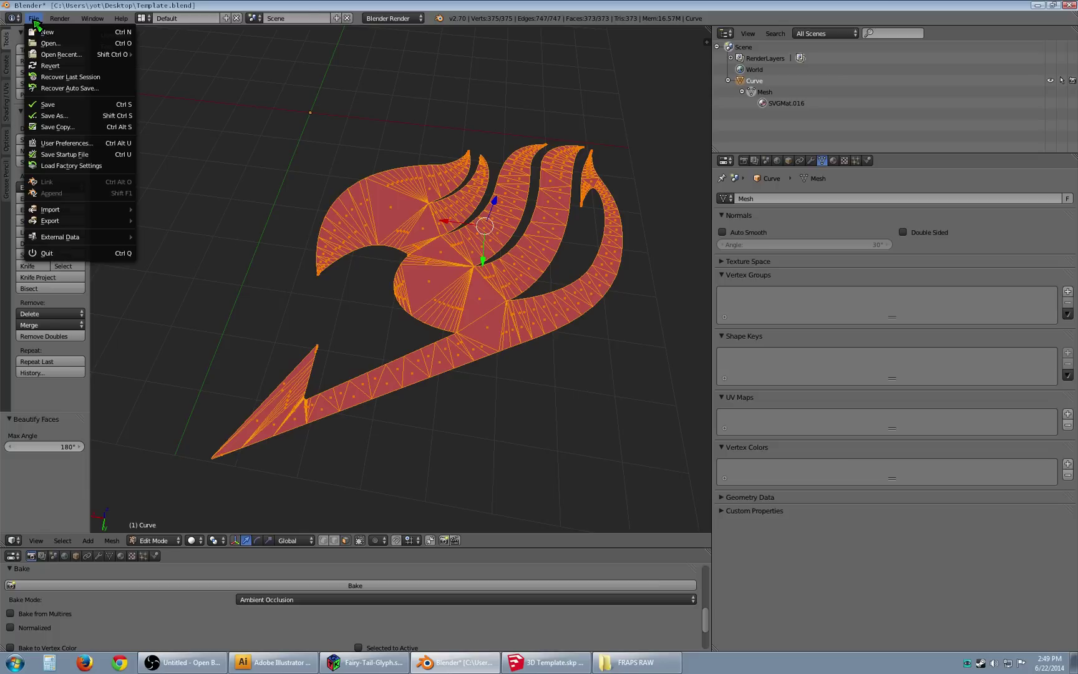
pyautogui.moveTo(63, 221)
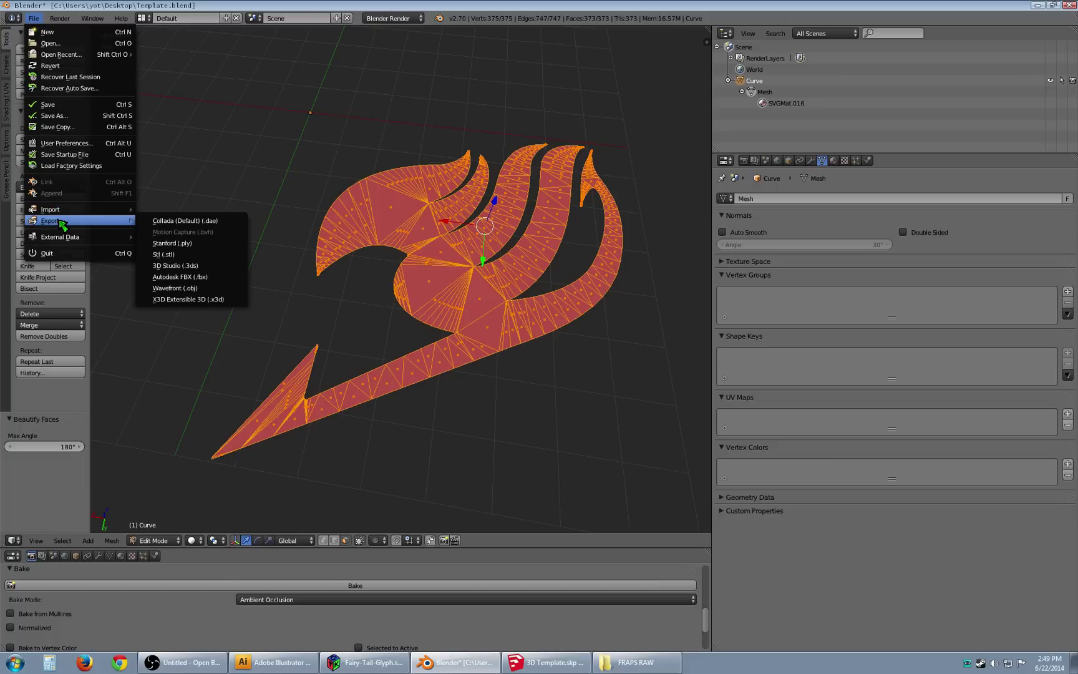
pyautogui.click(183, 220)
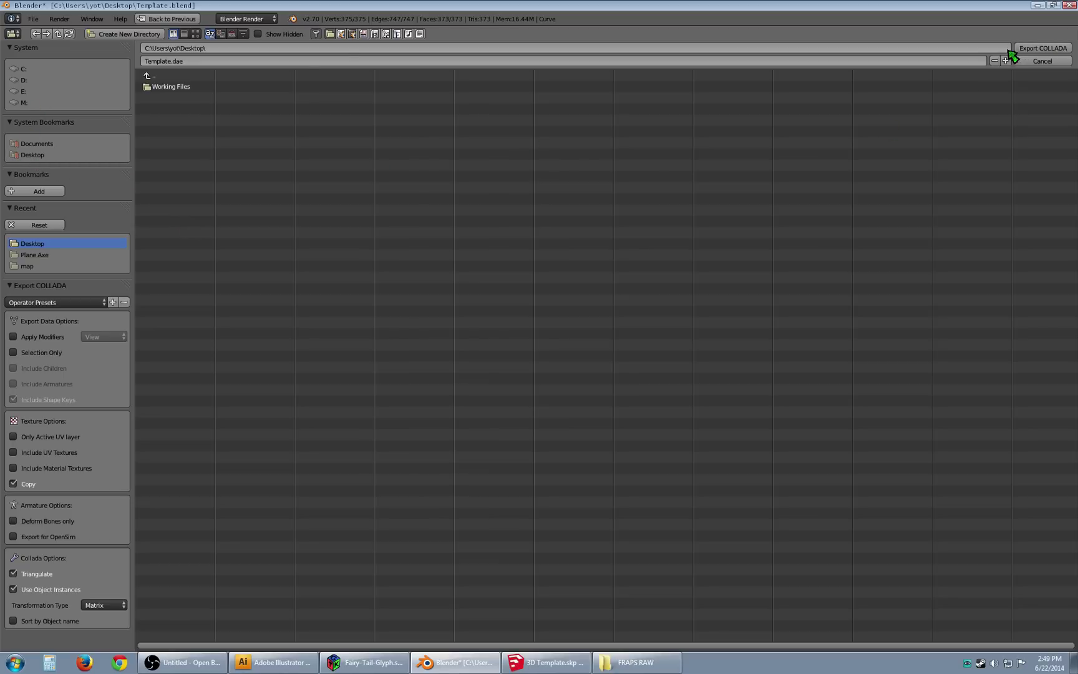
pyautogui.click(171, 62)
pyautogui.moveTo(171, 62); pyautogui.dragTo(119, 59)
pyautogui.write('FTL-Geo')
pyautogui.click(1041, 49)
# Confirm the FTL-Geo.dae export, check it on the Desktop and bring SketchUp's 3D Template forward.
pyautogui.click(1041, 50)
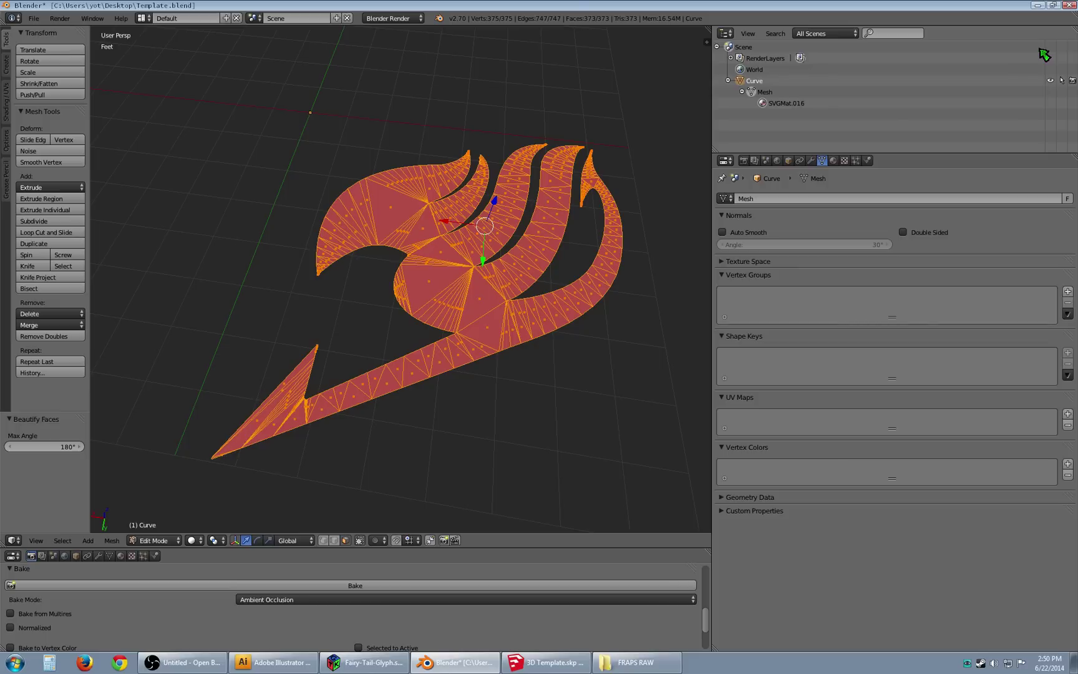
pyautogui.click(1037, 5)
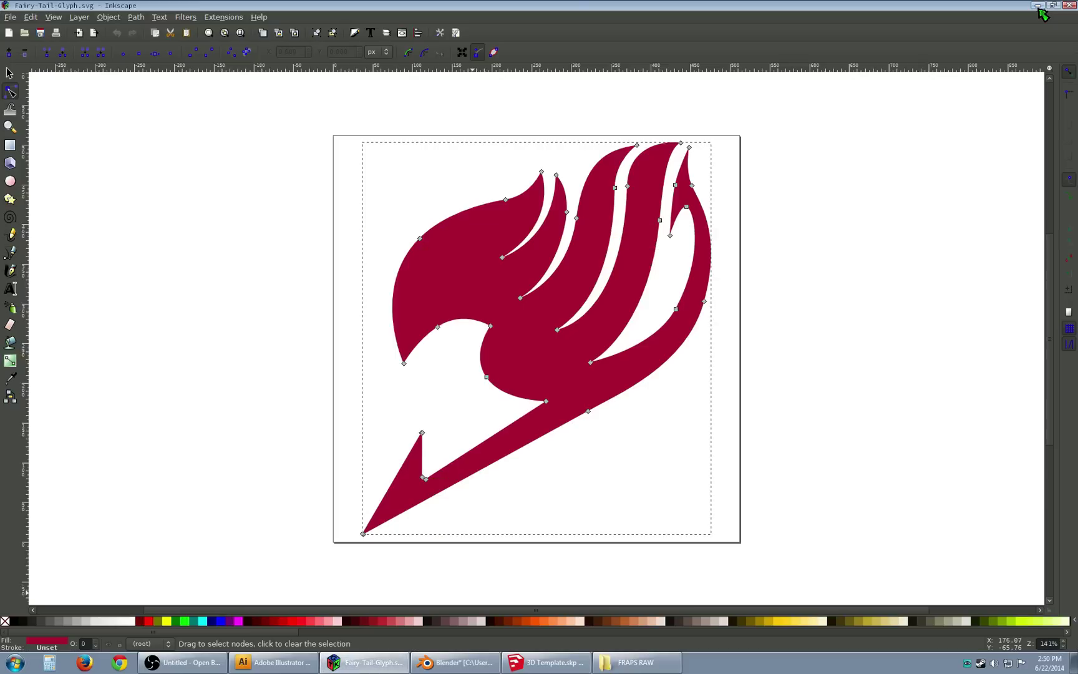
pyautogui.click(1037, 5)
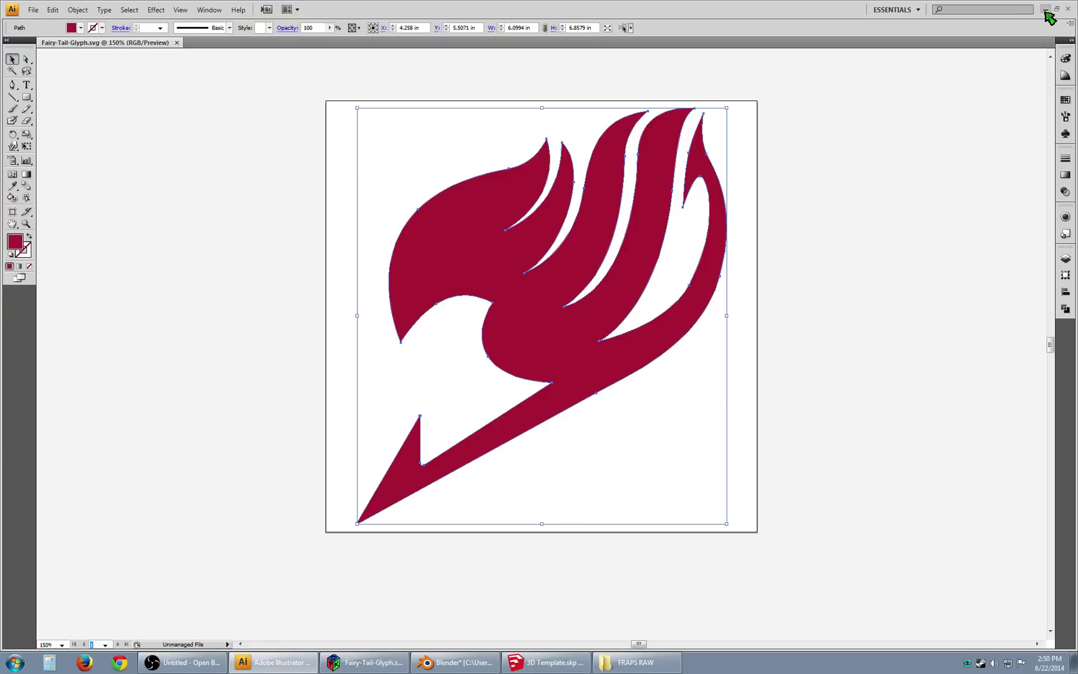
pyautogui.click(1047, 10)
pyautogui.click(21, 138)
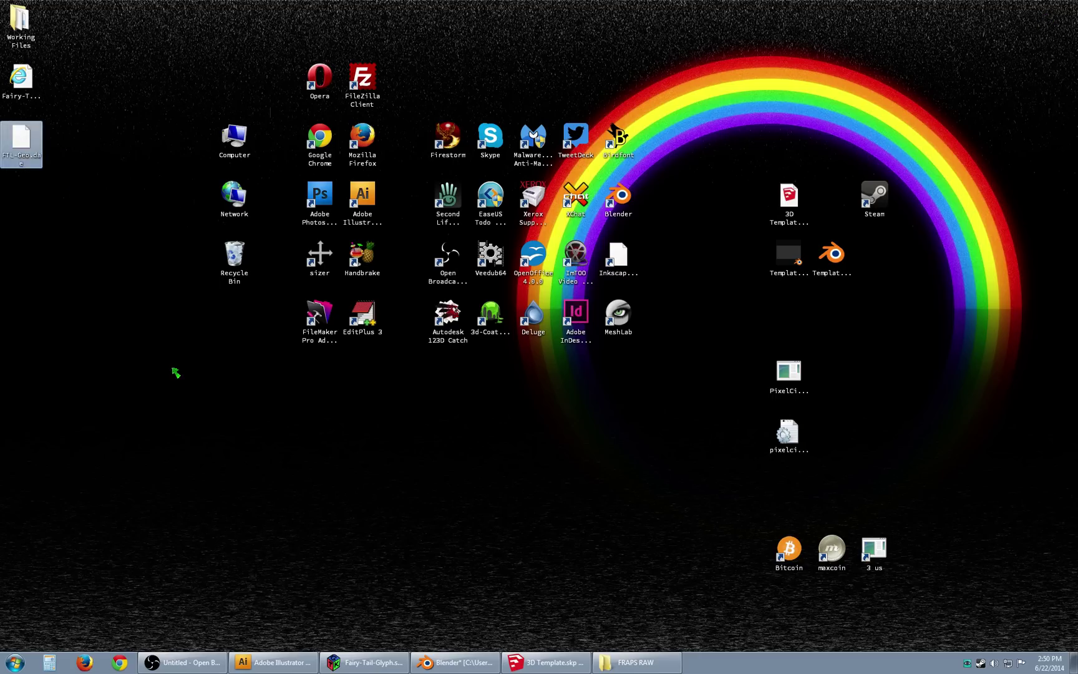
pyautogui.click(232, 413)
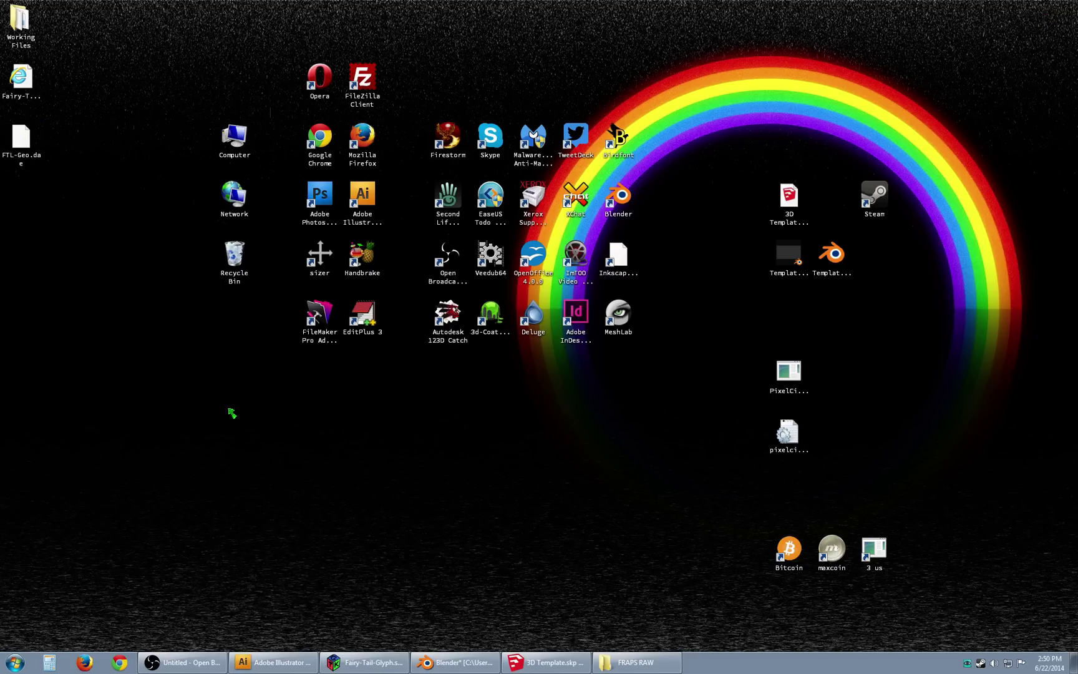
pyautogui.click(544, 664)
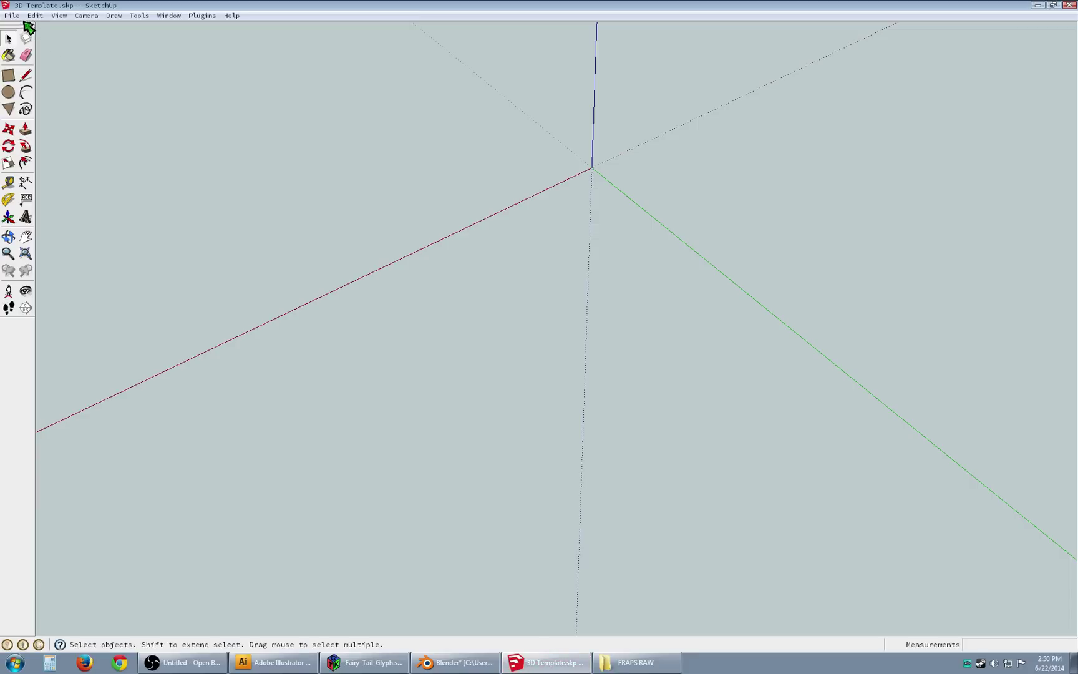
# Import FTL-Geo.dae into the SketchUp model using the COLLADA file type.
pyautogui.click(12, 16)
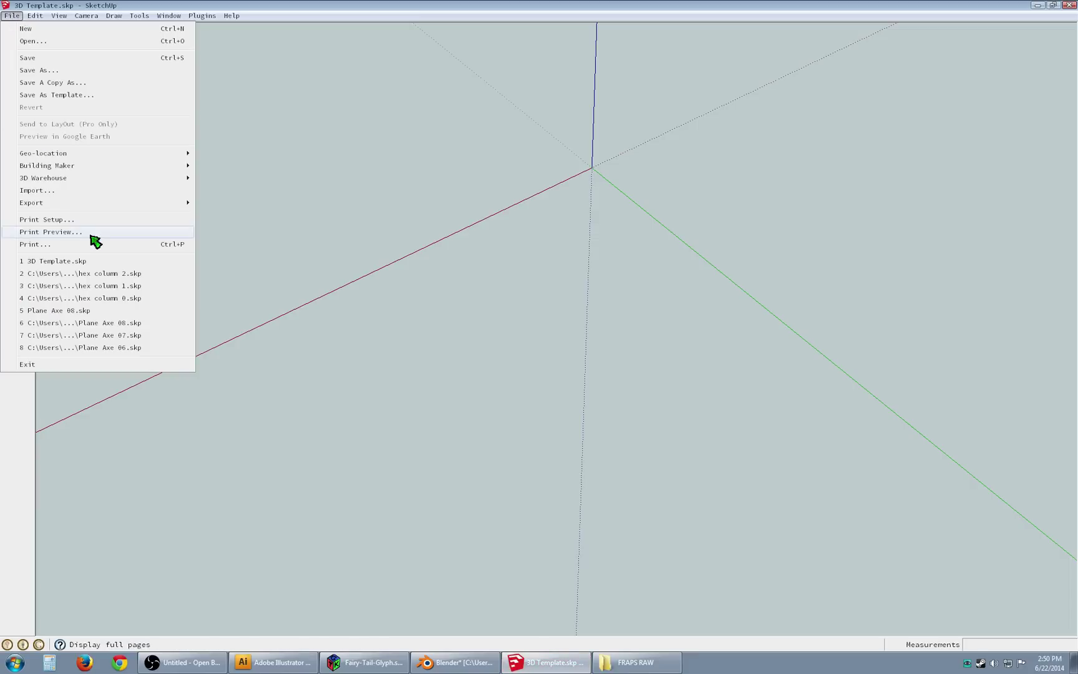
pyautogui.click(109, 192)
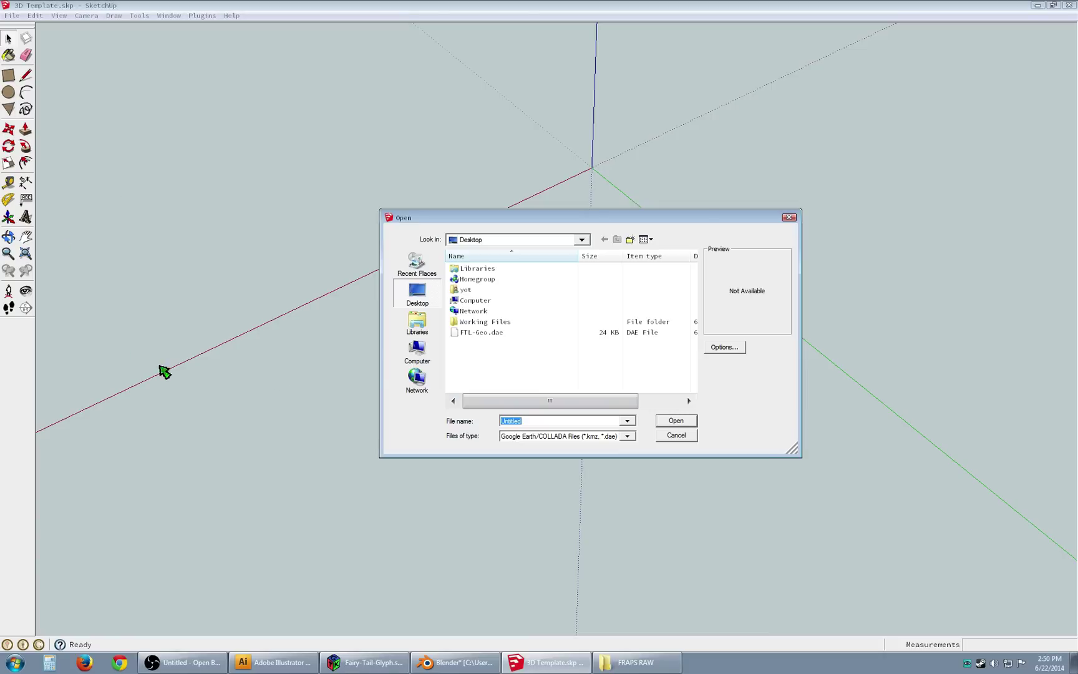
pyautogui.click(493, 340)
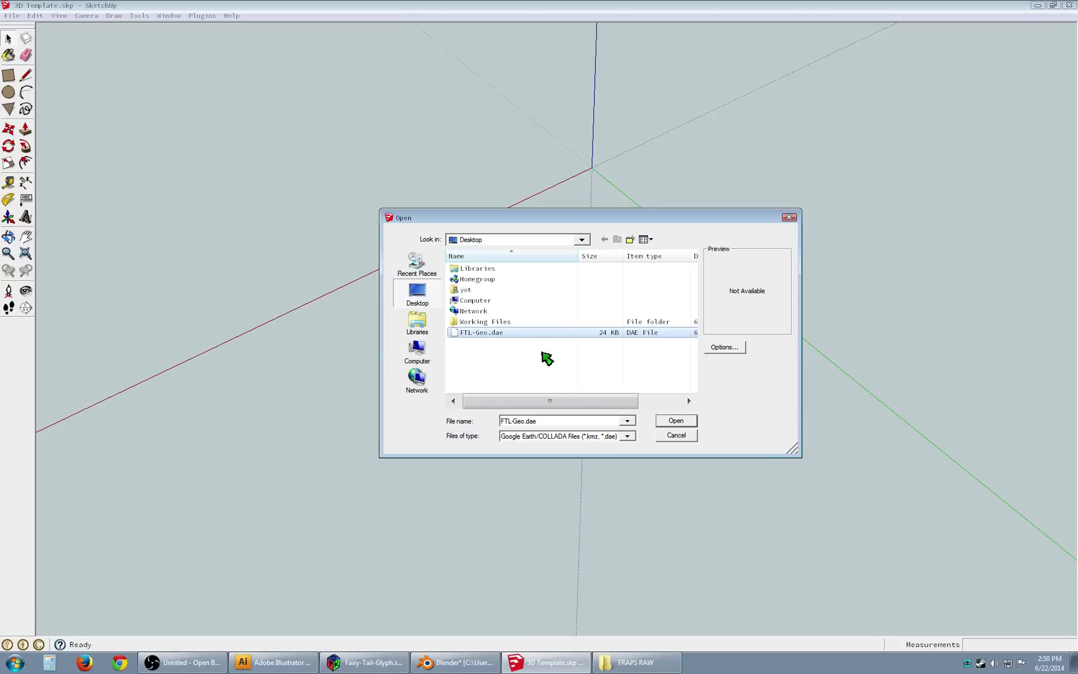
pyautogui.click(627, 436)
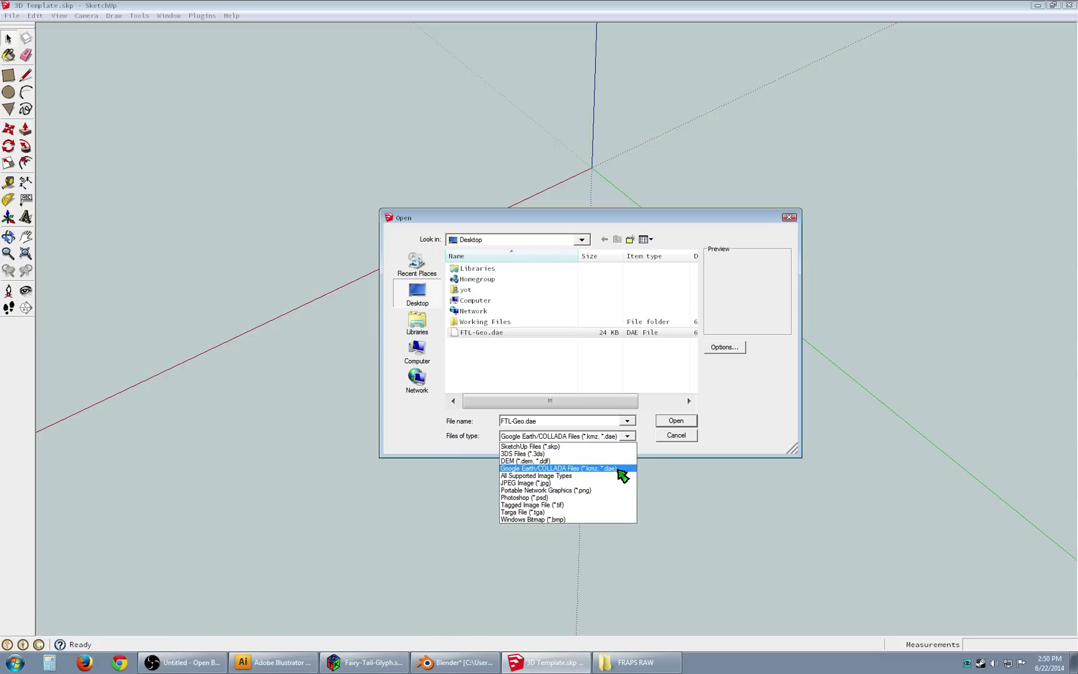
pyautogui.click(620, 468)
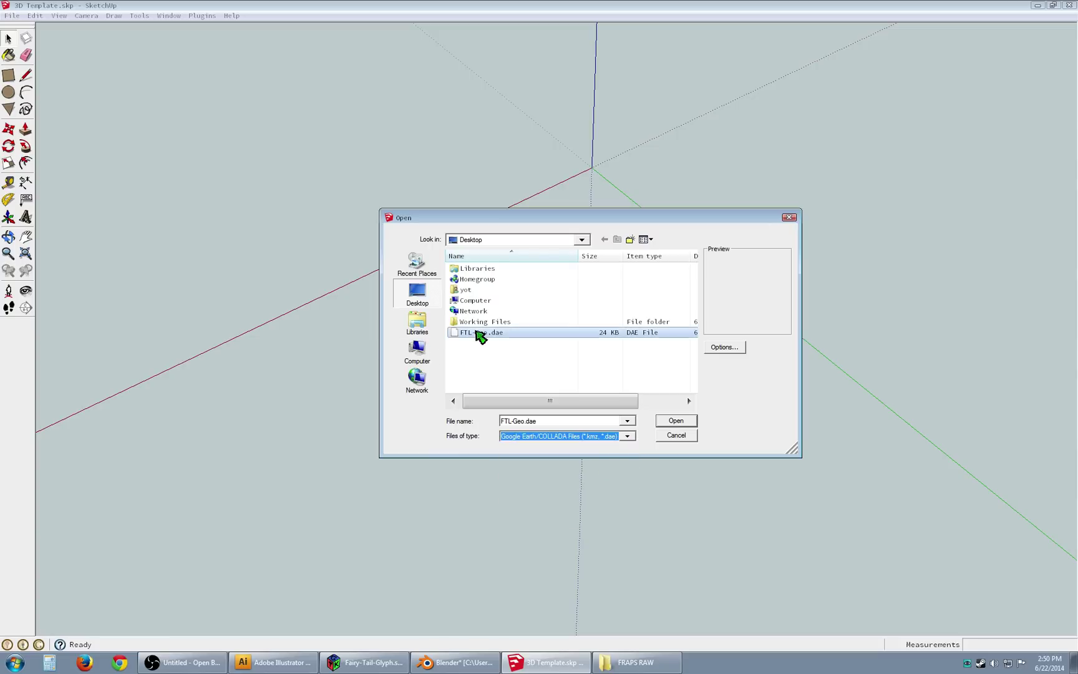
pyautogui.click(484, 333)
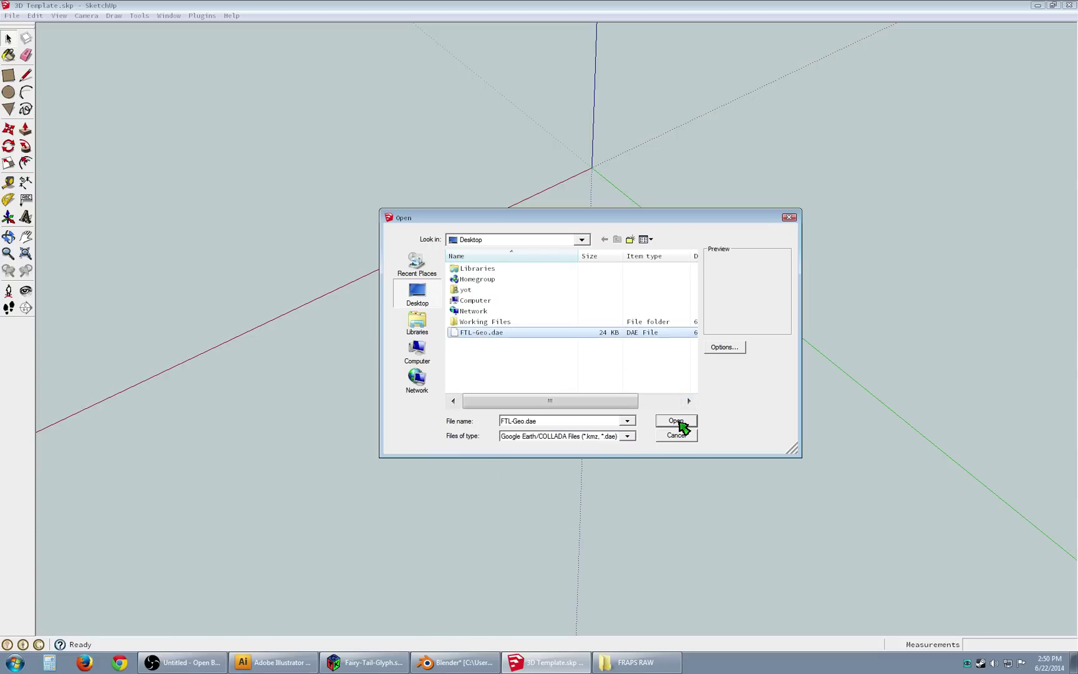
pyautogui.click(677, 421)
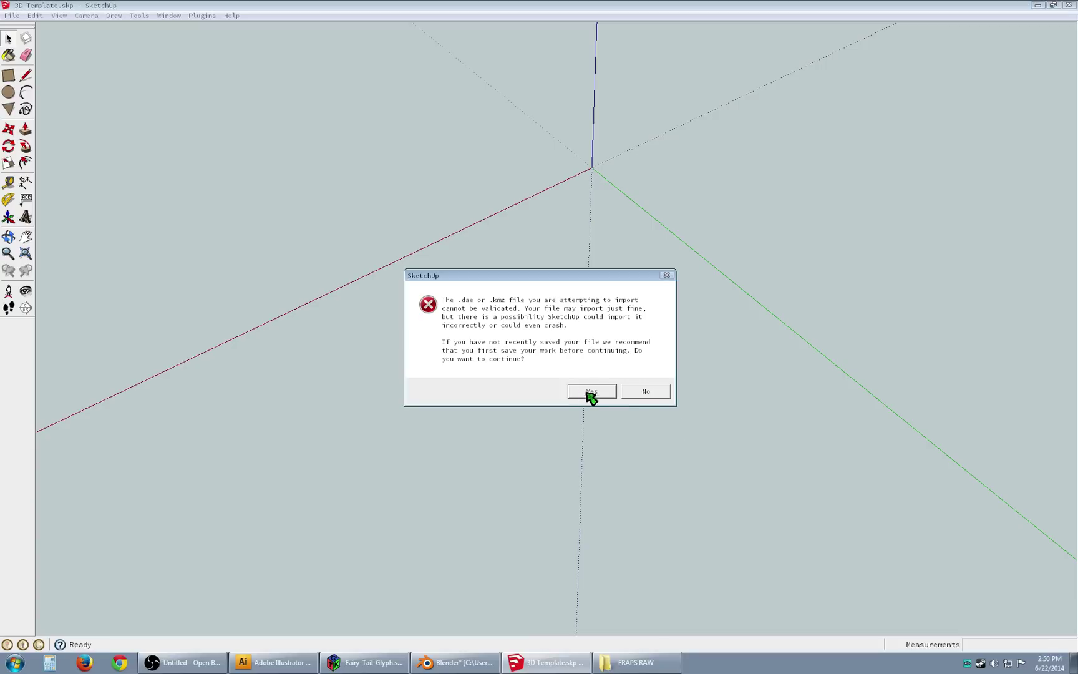
# Accept the validation warning, then select the imported logo component and view it from above.
pyautogui.click(590, 391)
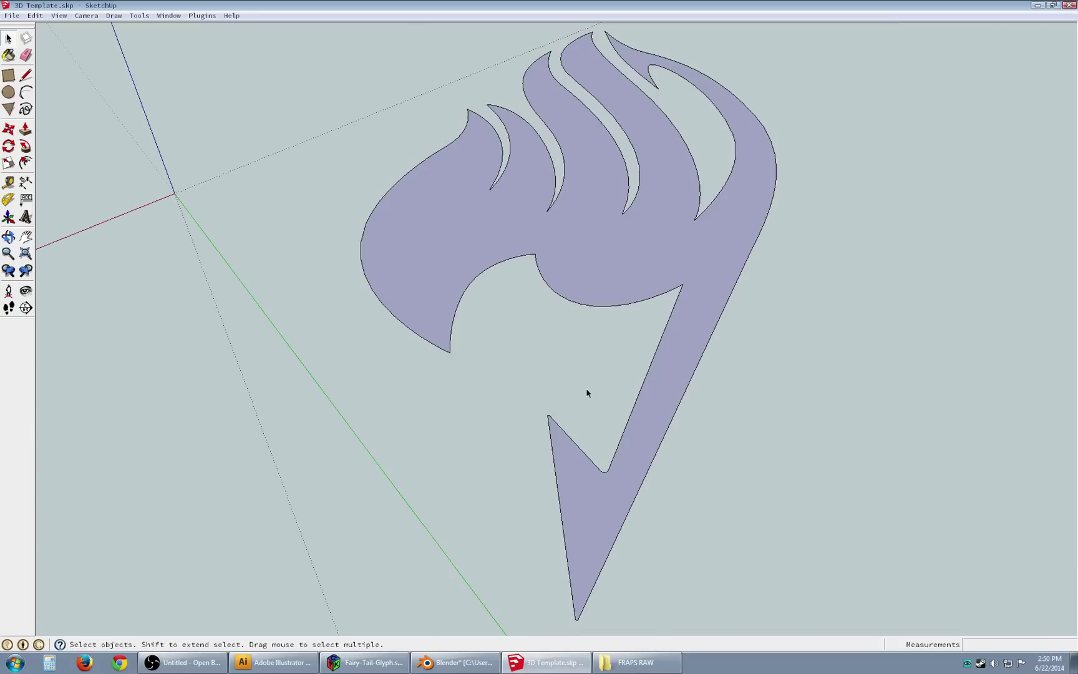
pyautogui.scroll(-3, 586, 392)
pyautogui.moveTo(925, 356); pyautogui.dragTo(445, 445, button='middle')
pyautogui.click(589, 348)
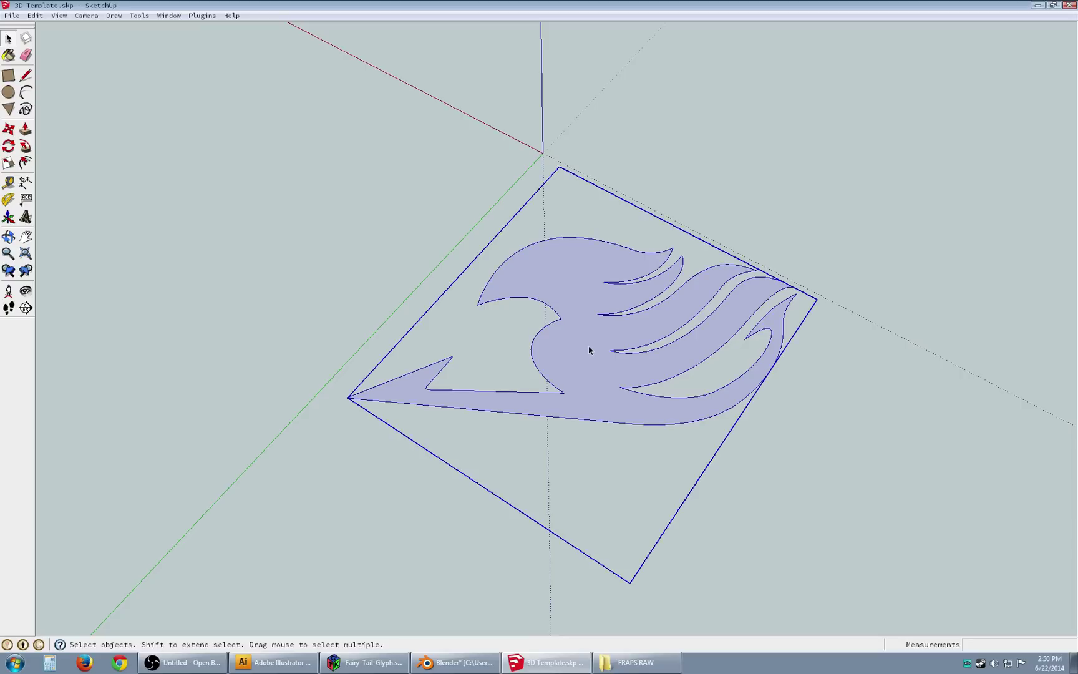
pyautogui.scroll(3, 742, 334)
pyautogui.scroll(-3, 498, 390)
pyautogui.moveTo(522, 421); pyautogui.dragTo(705, 487, button='middle')
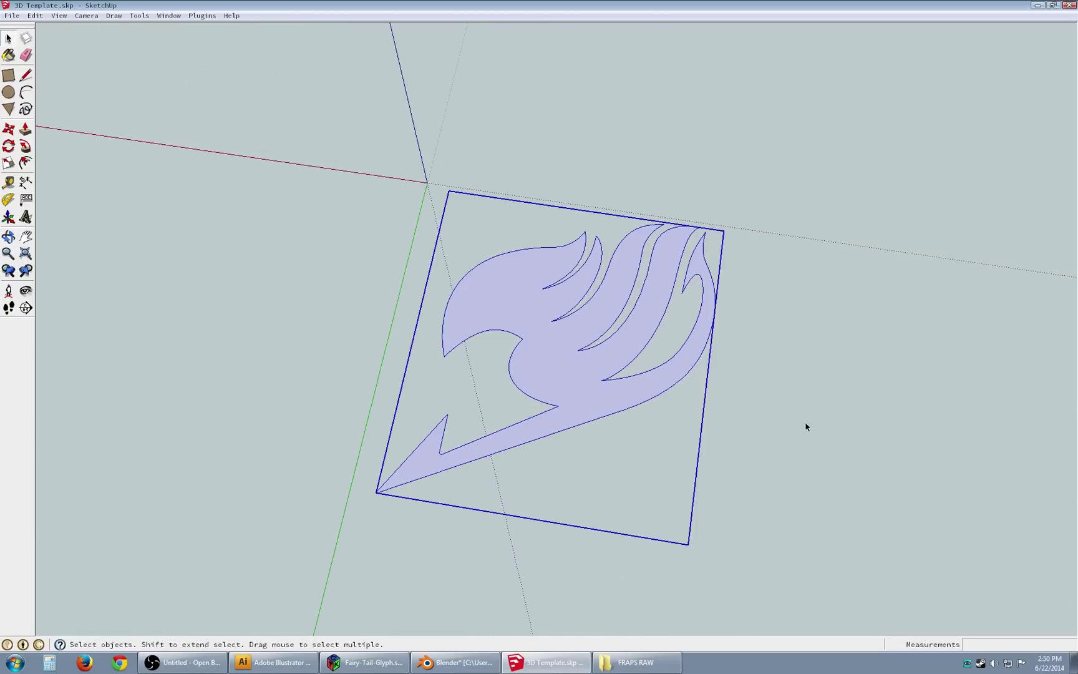
# Explode the logo component into a plain face and clear the selection.
pyautogui.rightClick(564, 353)
pyautogui.click(621, 439)
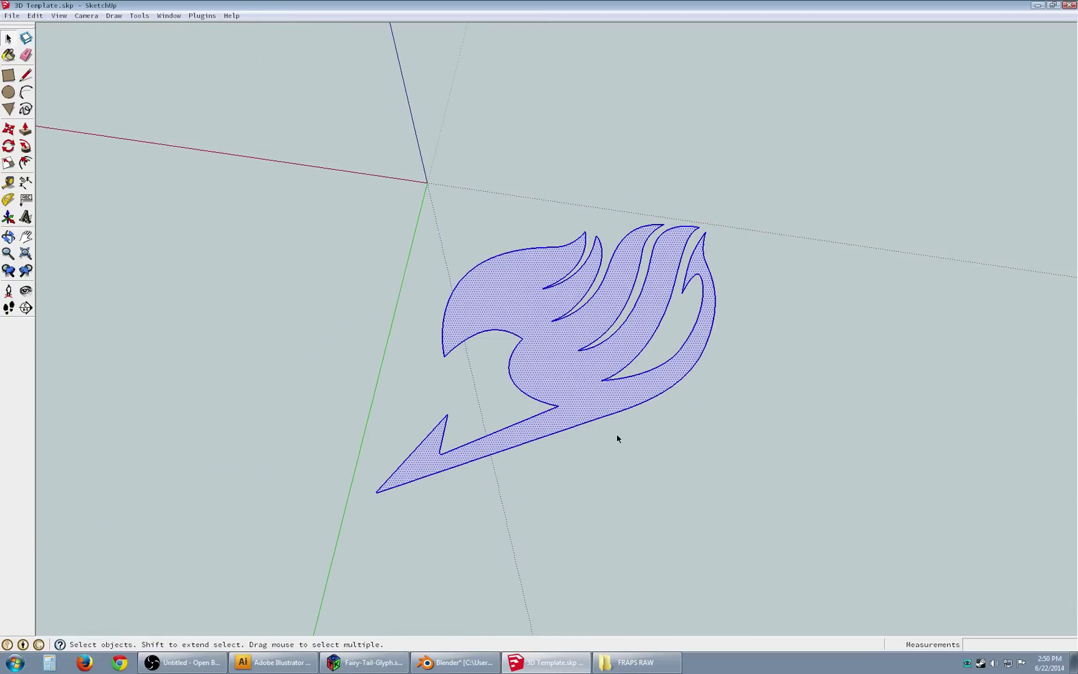
pyautogui.scroll(3, 676, 483)
pyautogui.moveTo(457, 337); pyautogui.dragTo(331, 235, button='middle')
pyautogui.click(364, 267)
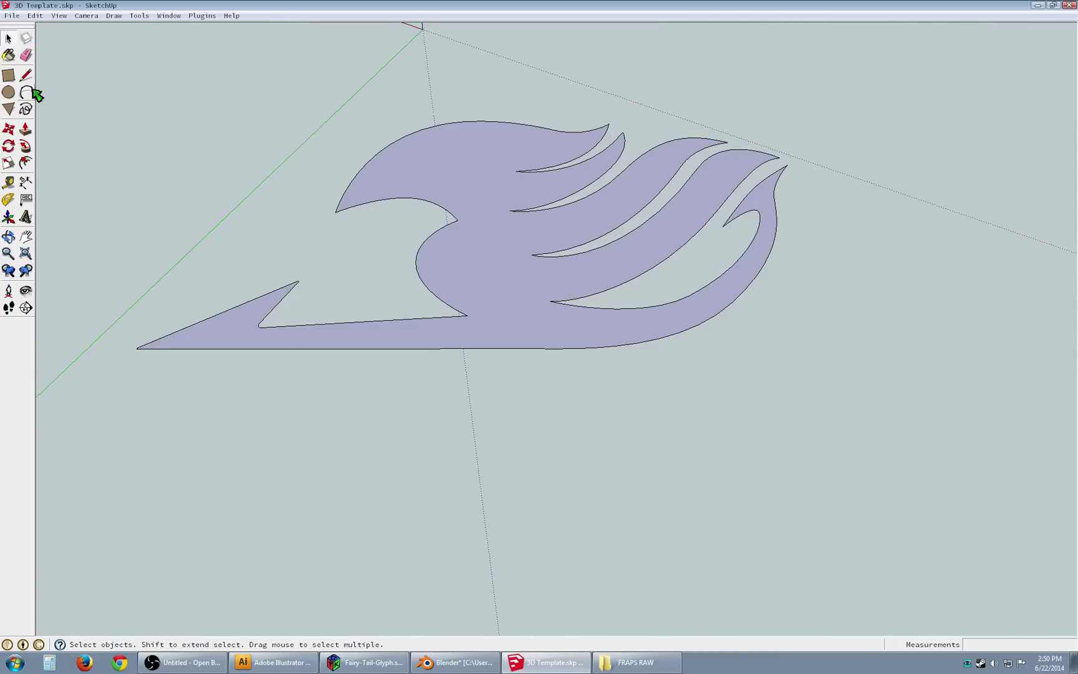
# Push/Pull the flat Fairy Tail logo face upward into a thick solid, then return to Select.
pyautogui.click(26, 129)
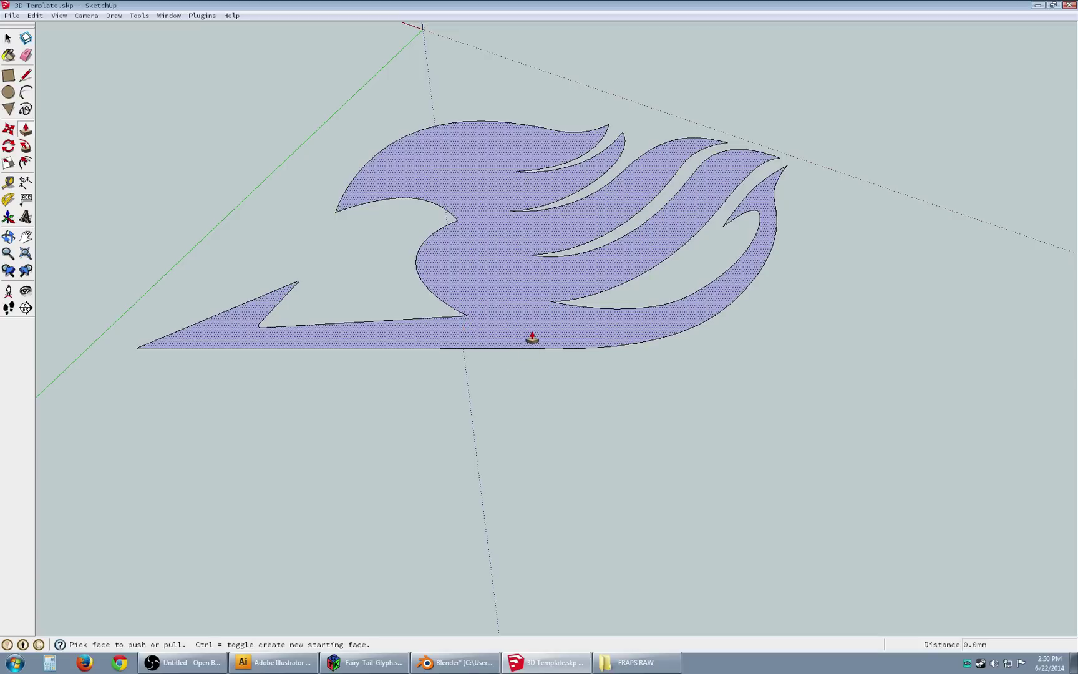
pyautogui.moveTo(525, 337); pyautogui.dragTo(532, 287)
pyautogui.press('space')
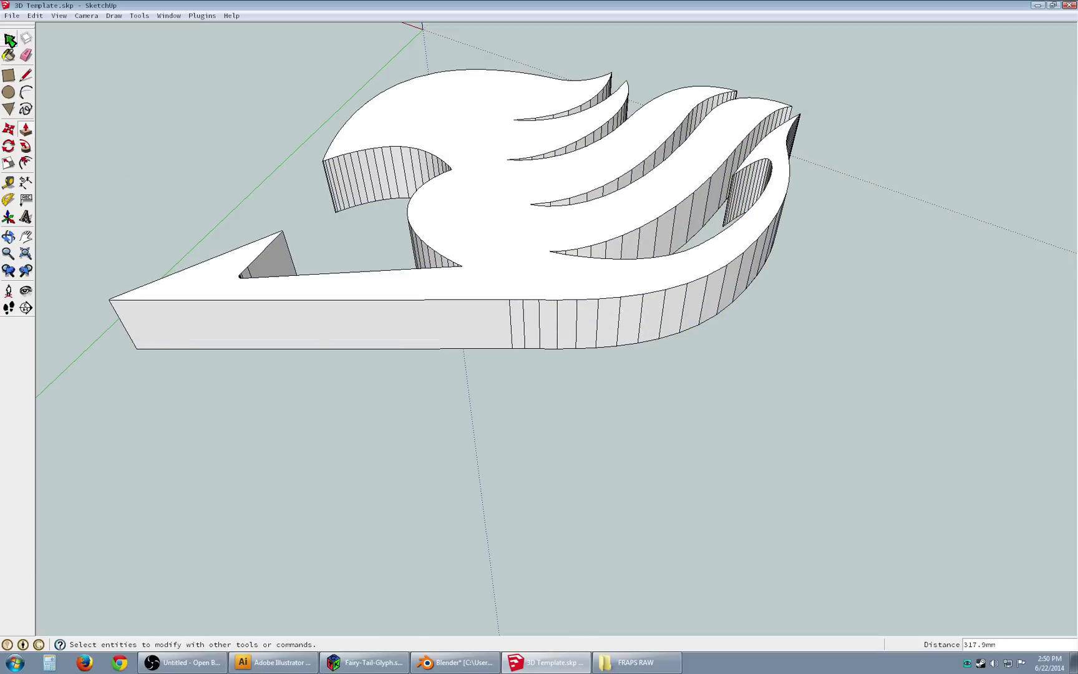
# Orbit and zoom around the extruded emblem to inspect its sides and underside from lower angles.
pyautogui.moveTo(829, 293); pyautogui.dragTo(549, 234, button='middle')
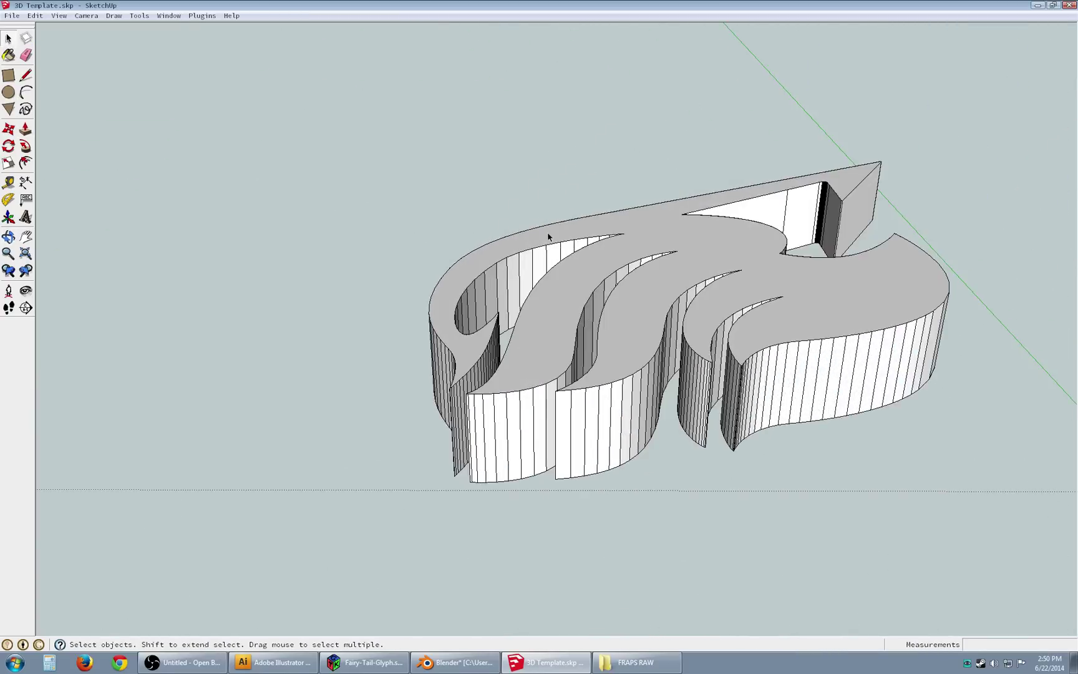
pyautogui.moveTo(1047, 326); pyautogui.dragTo(486, 380, button='middle')
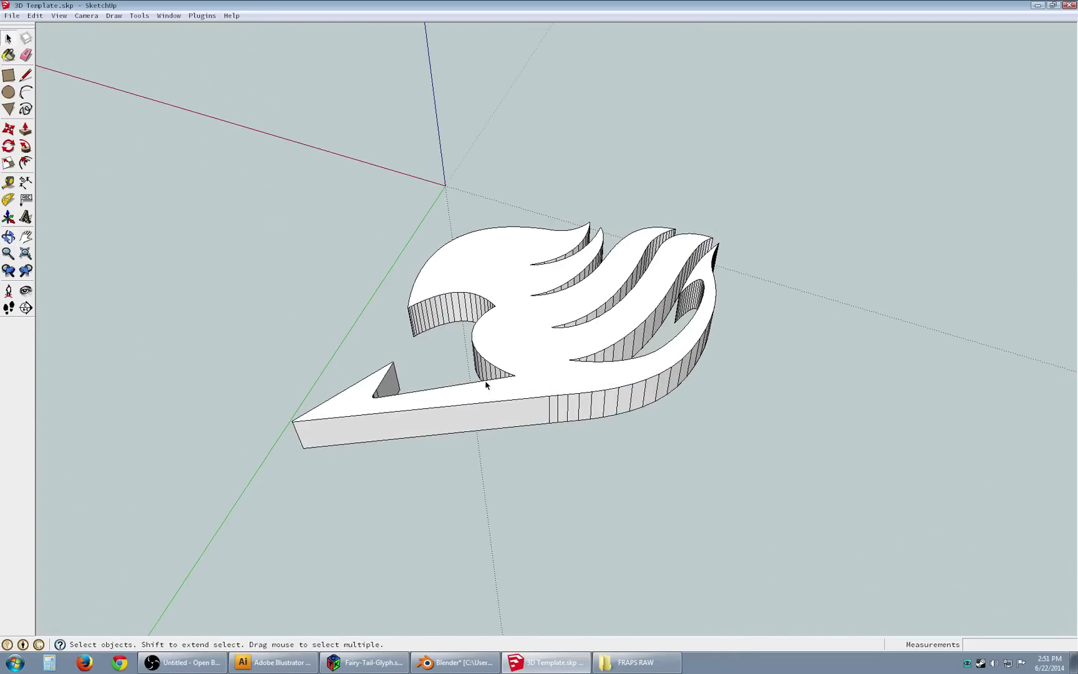
pyautogui.scroll(5, 493, 356)
pyautogui.scroll(-3, 552, 317)
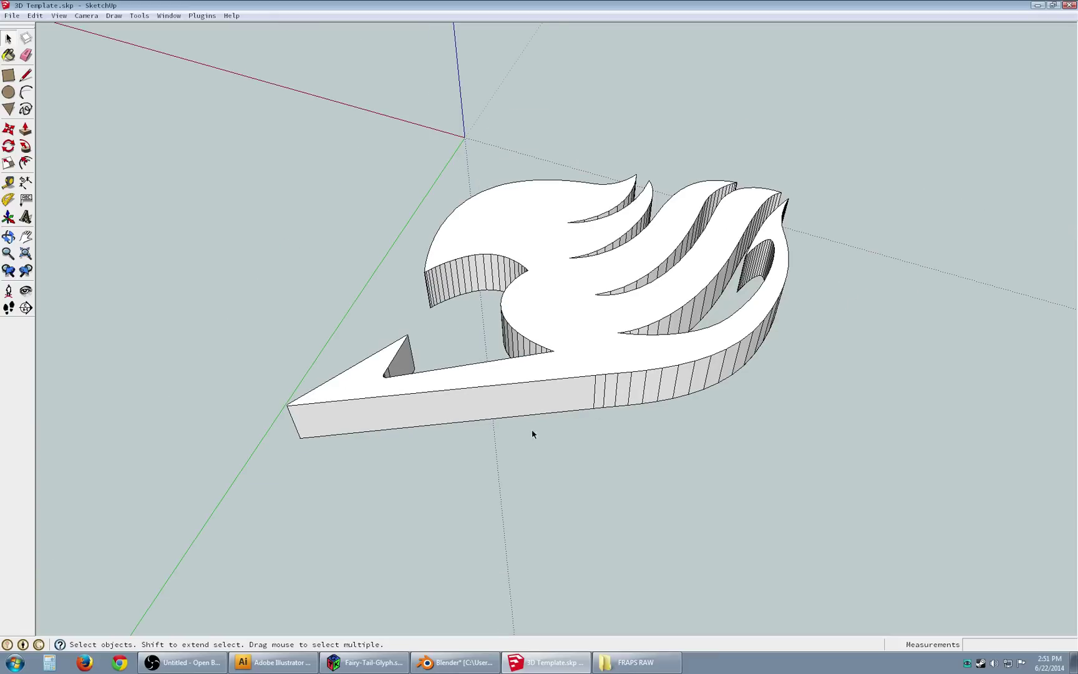
pyautogui.scroll(2, 697, 337)
pyautogui.moveTo(695, 284); pyautogui.dragTo(817, 284, button='middle')
pyautogui.moveTo(661, 343); pyautogui.dragTo(457, 515, button='middle')
pyautogui.scroll(2, 387, 277)
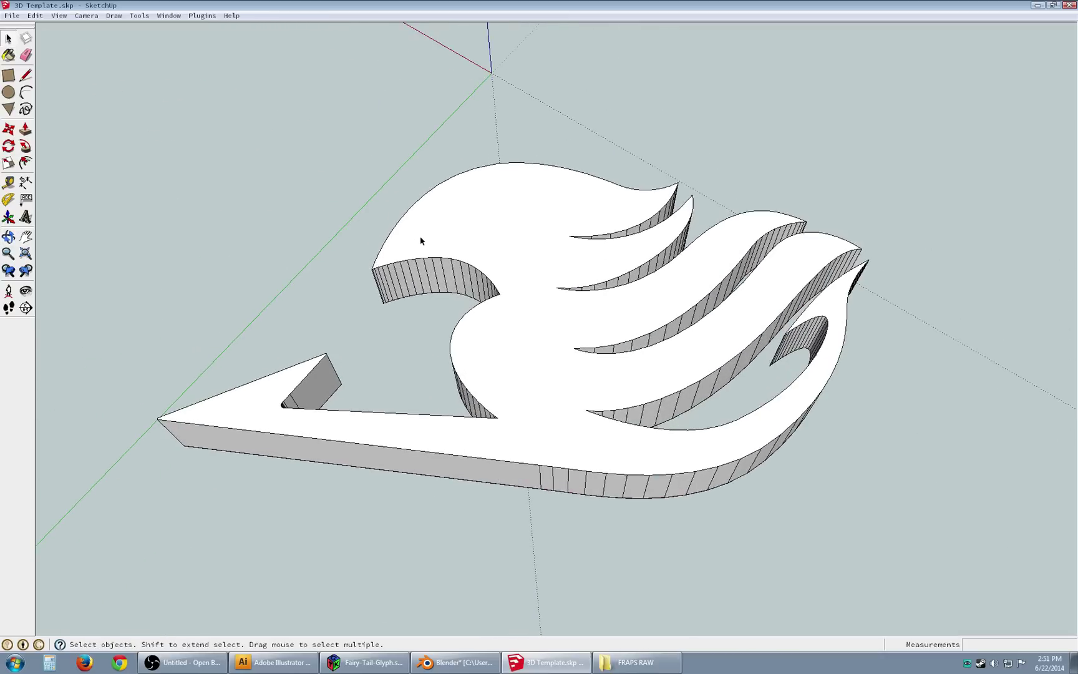
pyautogui.scroll(-2, 534, 244)
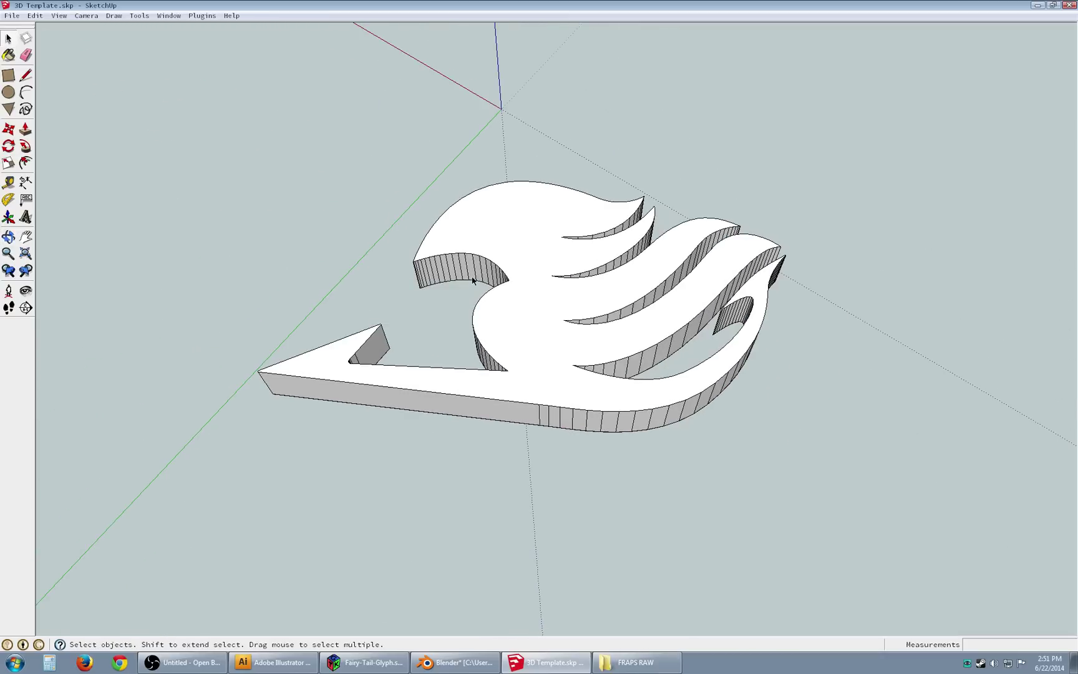
pyautogui.moveTo(513, 153); pyautogui.dragTo(537, 291, button='middle')
pyautogui.scroll(2, 540, 294)
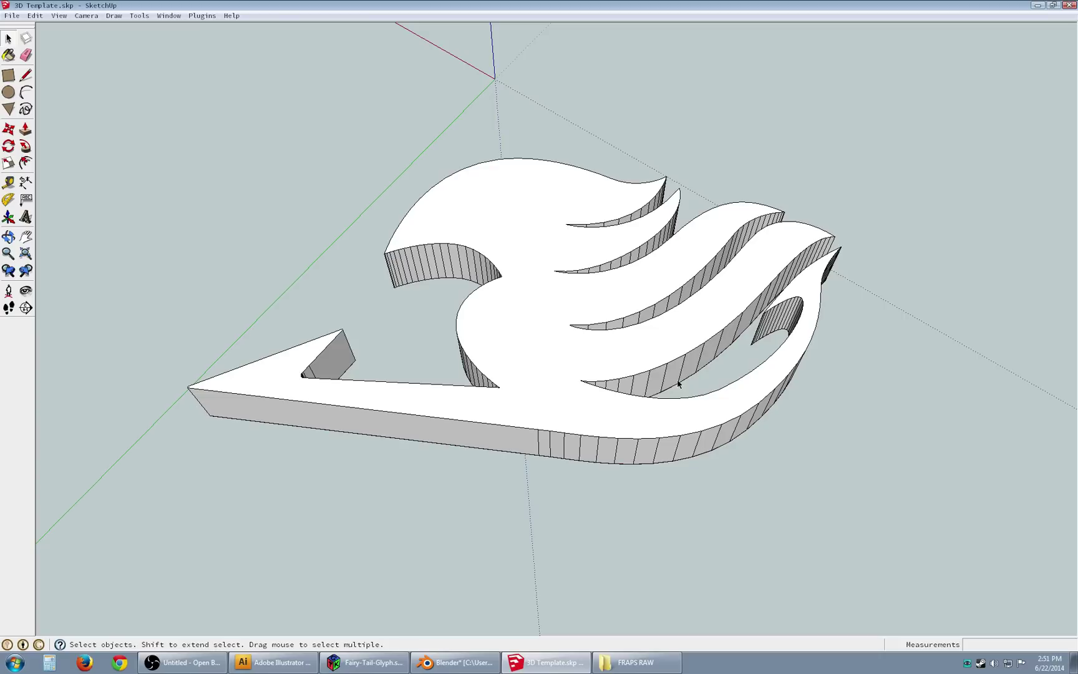
pyautogui.moveTo(573, 169); pyautogui.dragTo(657, 352, button='middle')
pyautogui.moveTo(772, 506); pyautogui.dragTo(711, 556, button='middle')
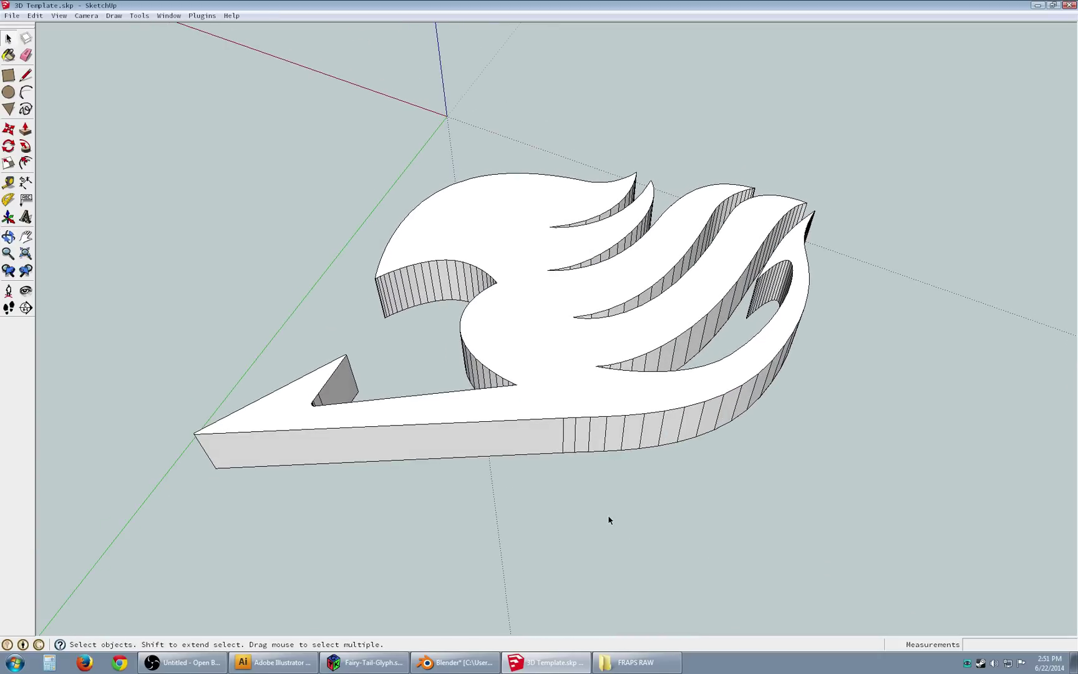
pyautogui.moveTo(755, 442); pyautogui.dragTo(852, 538, button='middle')
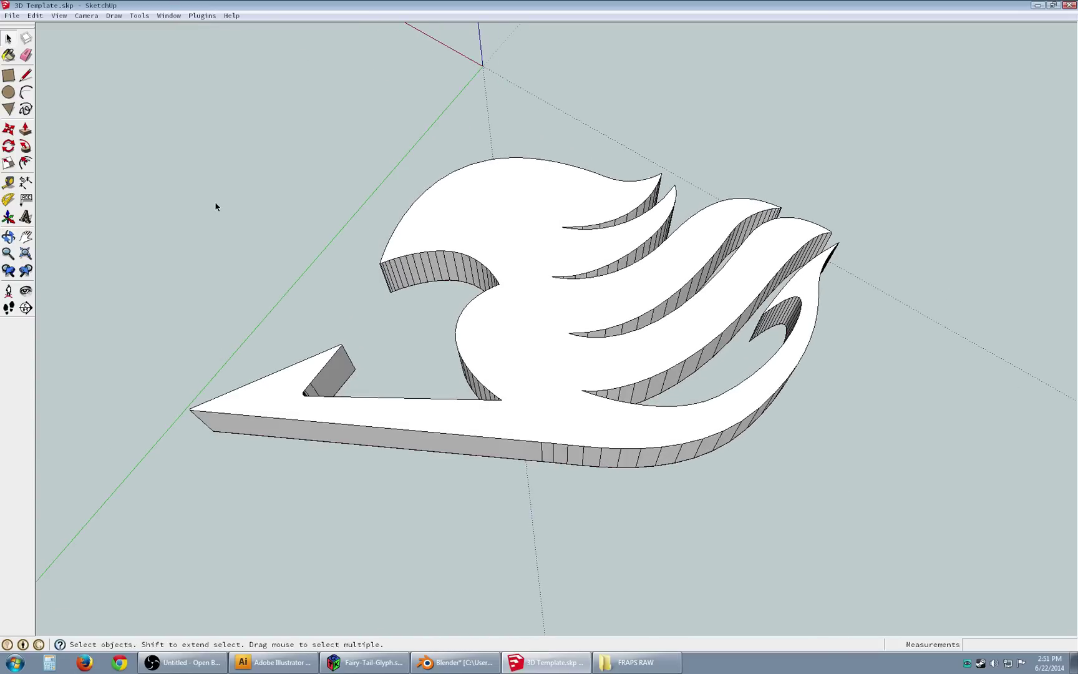